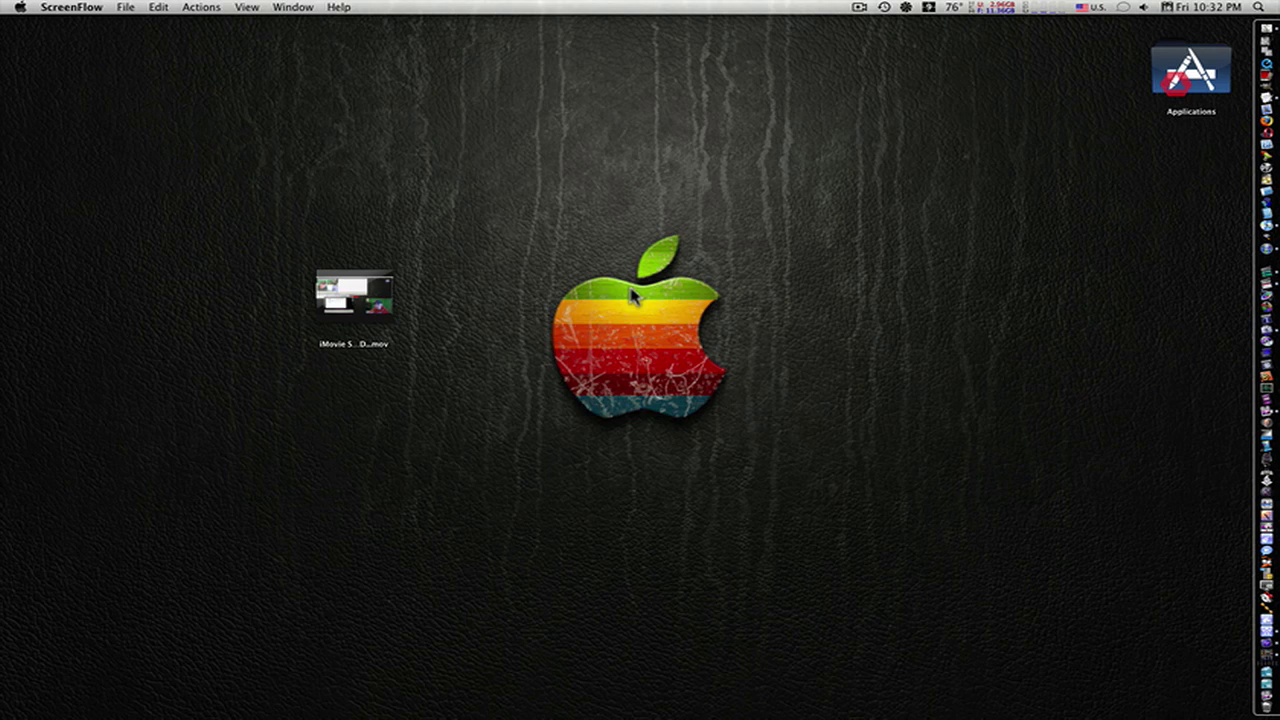
Step: Go to the empty desktop space, preview the iMovie Sequence movie file and skip ahead in its playback
mouse_move(1240, 689)
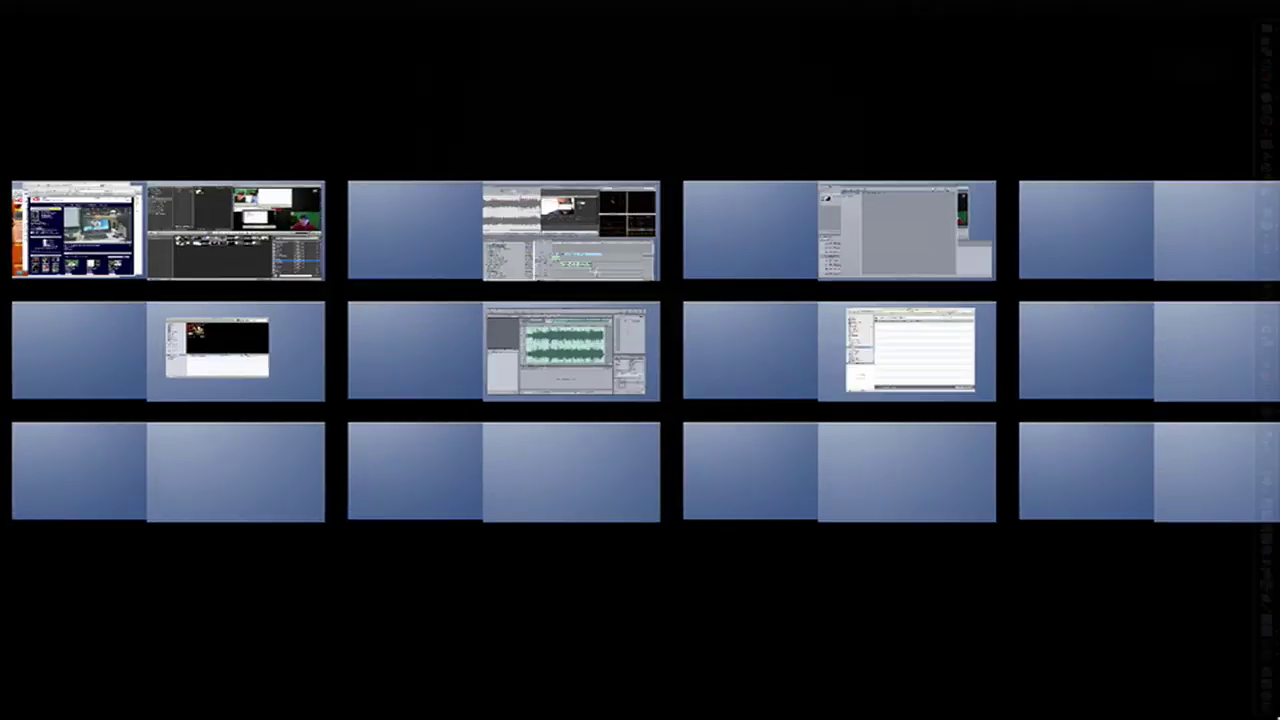
left_click(365, 270)
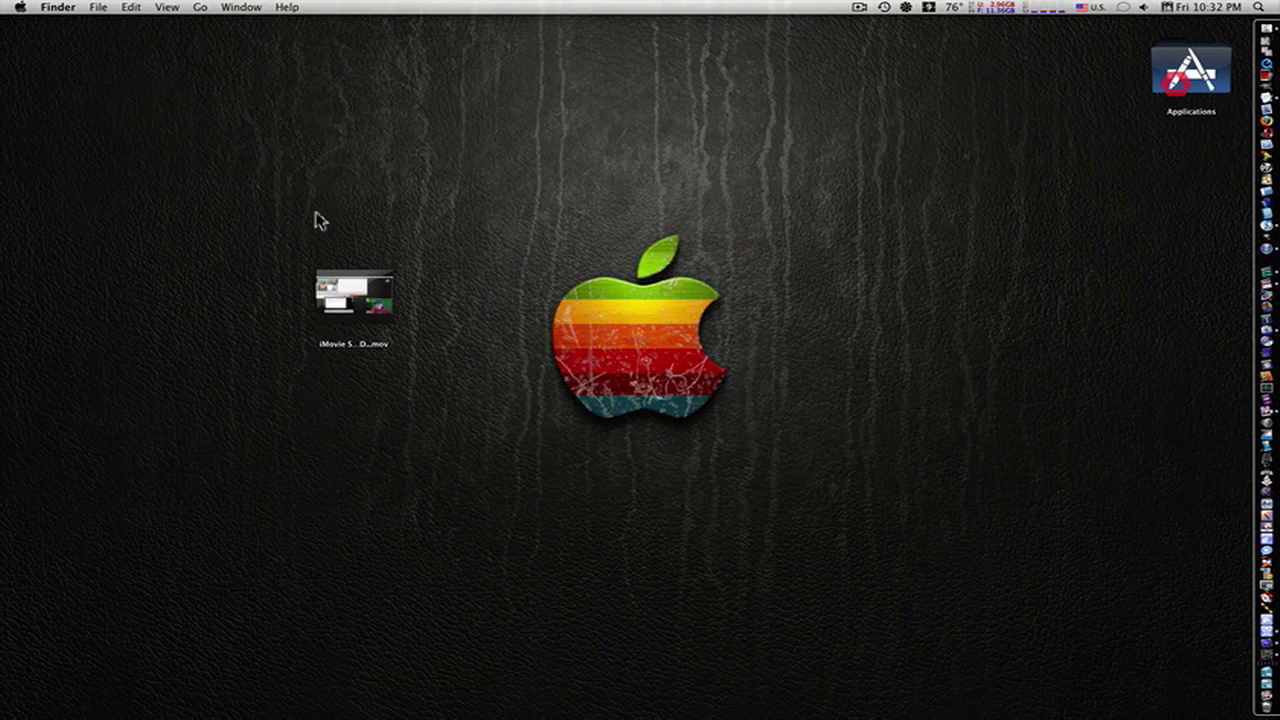
left_click(337, 319)
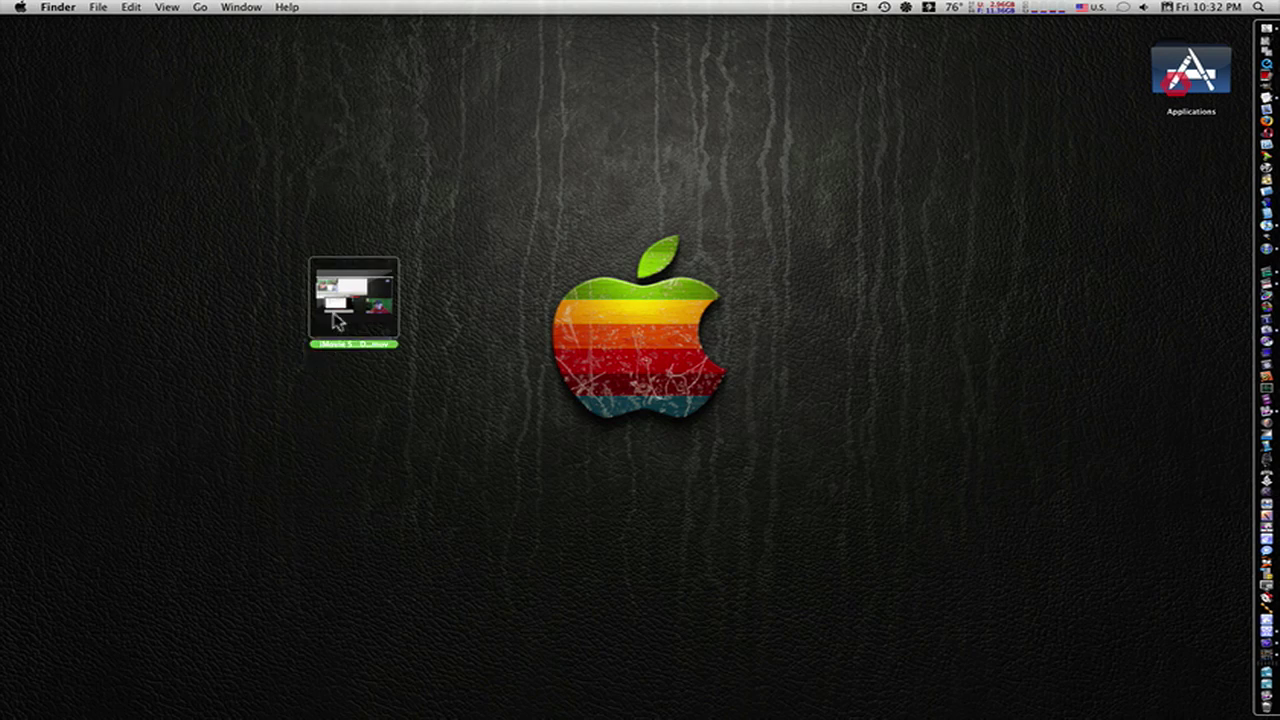
key("space")
left_click_drag(523, 563, 620, 566)
key("space")
Step: Check the iMovie Sequence movie's file info, close it, and move the file to the desktop's upper-left corner
right_click(378, 300)
left_click(401, 356)
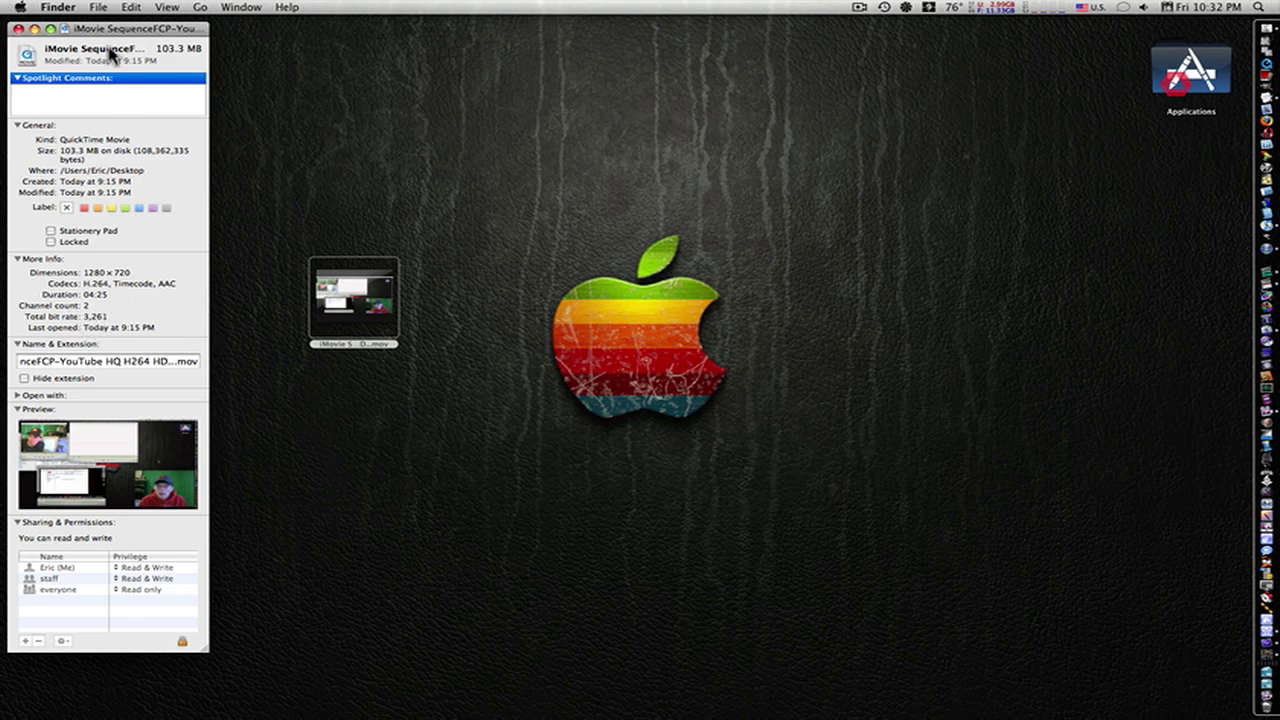
left_click(19, 29)
left_click_drag(341, 300, 73, 81)
Step: Switch to iMovie and look at the Final Cut XML export option for My First Project
mouse_move(1222, 692)
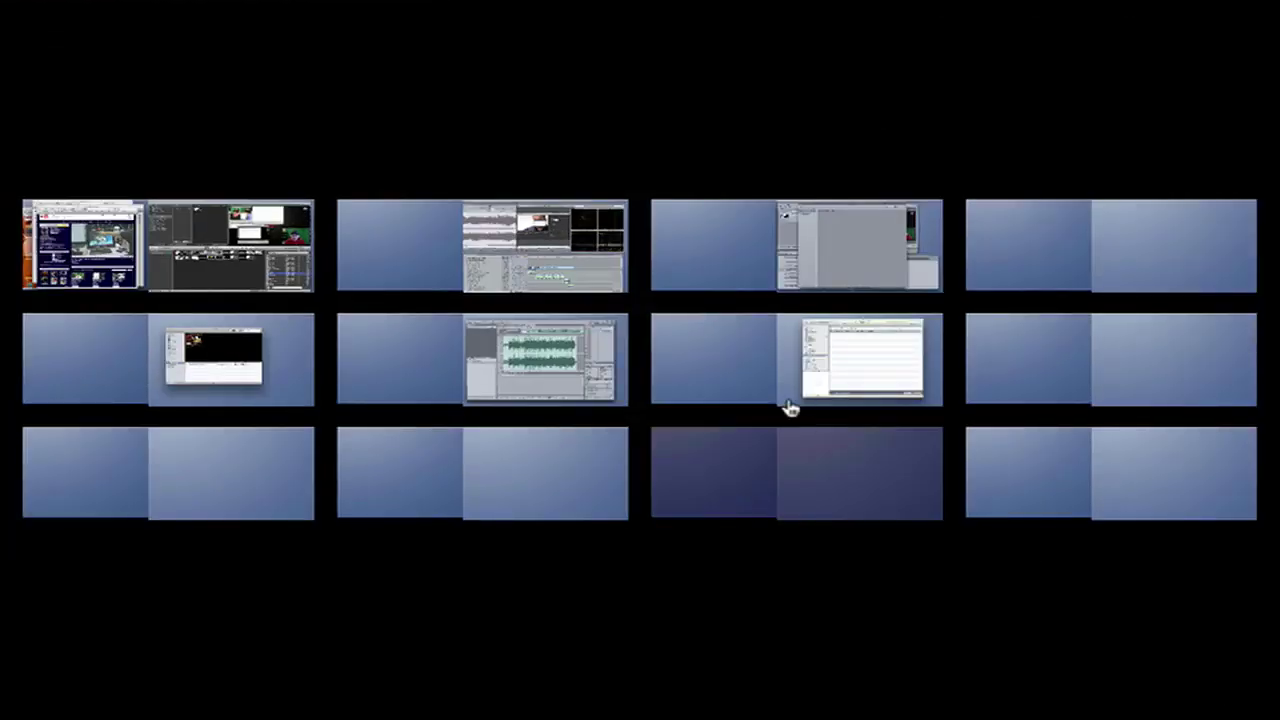
left_click(280, 277)
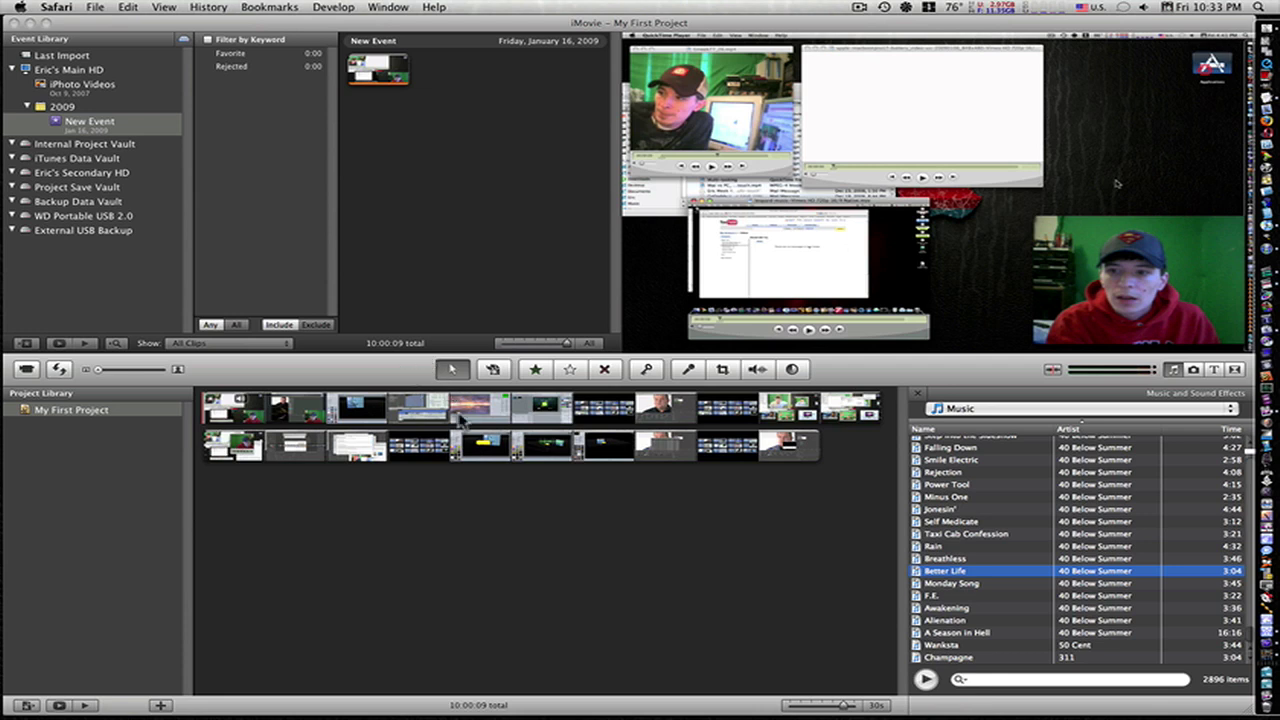
left_click(290, 222)
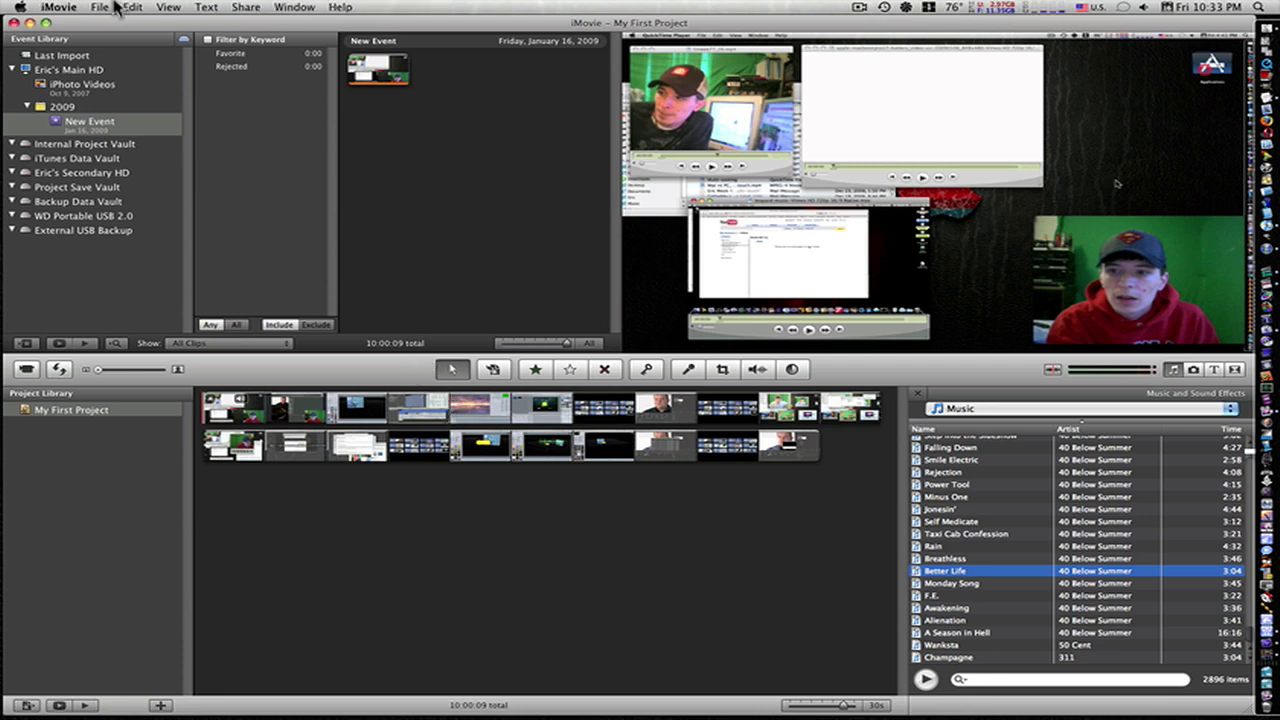
left_click(248, 7)
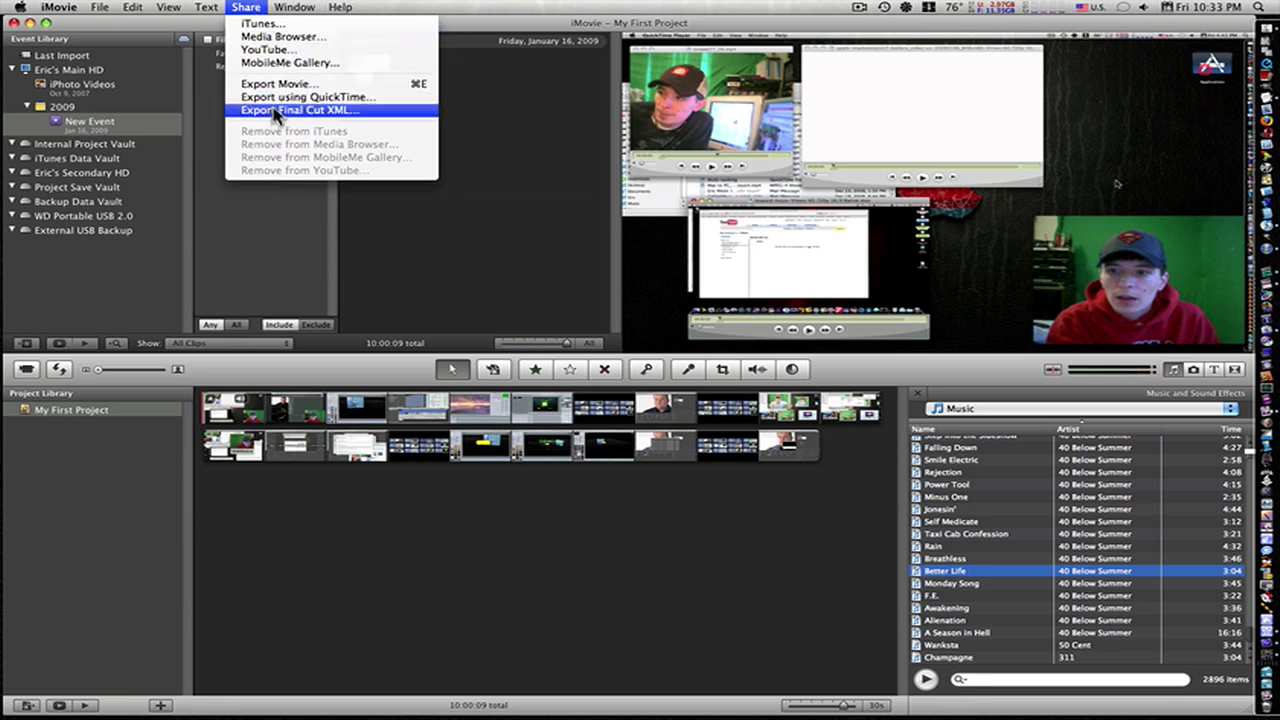
Step: Return to the desktop and place XML File.xml directly below the iMovie Sequence movie
key("F8")
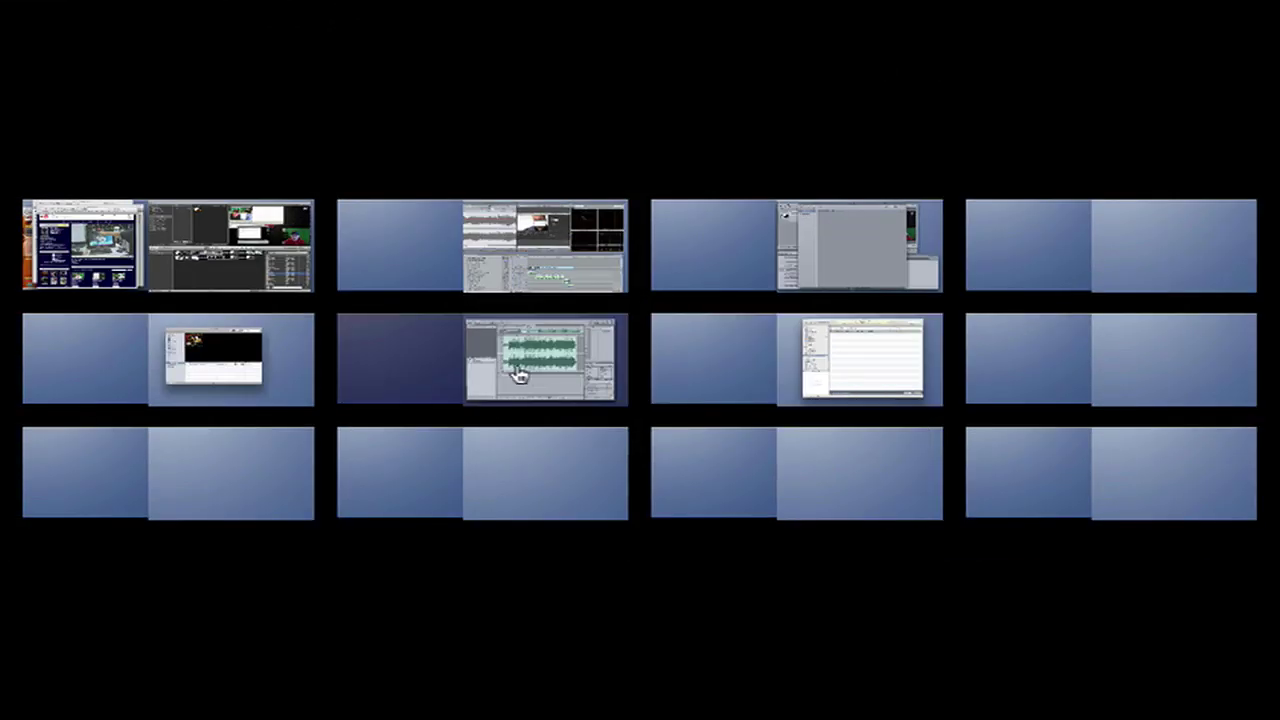
left_click(503, 426)
key("F8")
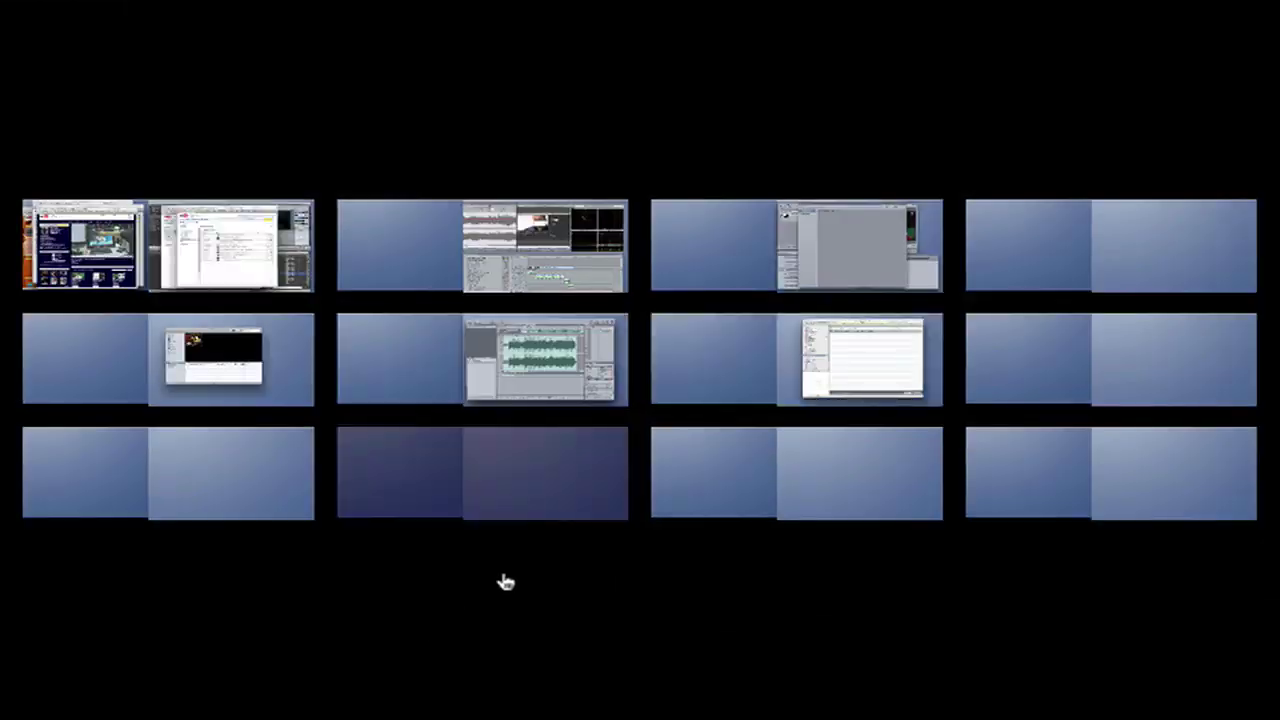
left_click(531, 497)
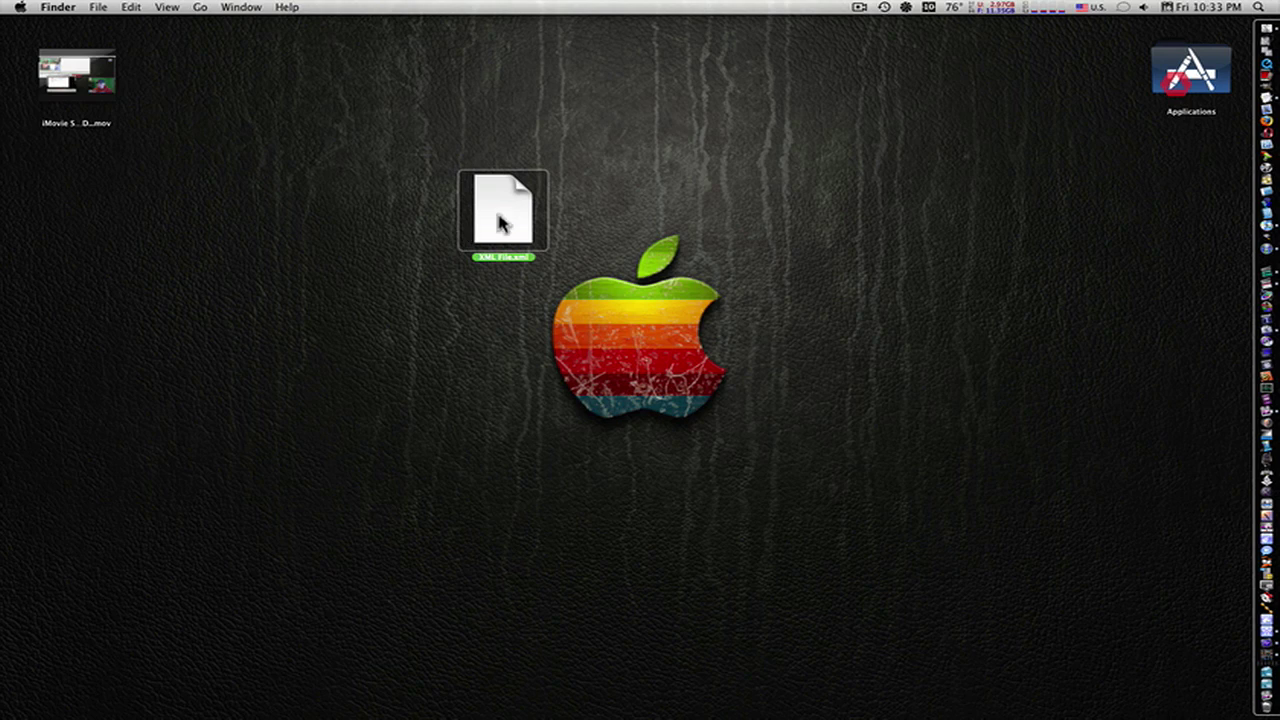
left_click_drag(500, 214, 82, 193)
Step: View the iMovie Sequence timeline in Final Cut Pro, switch to Soundtrack Pro and look at the available actions for Two Seater Long.caf
key("F8")
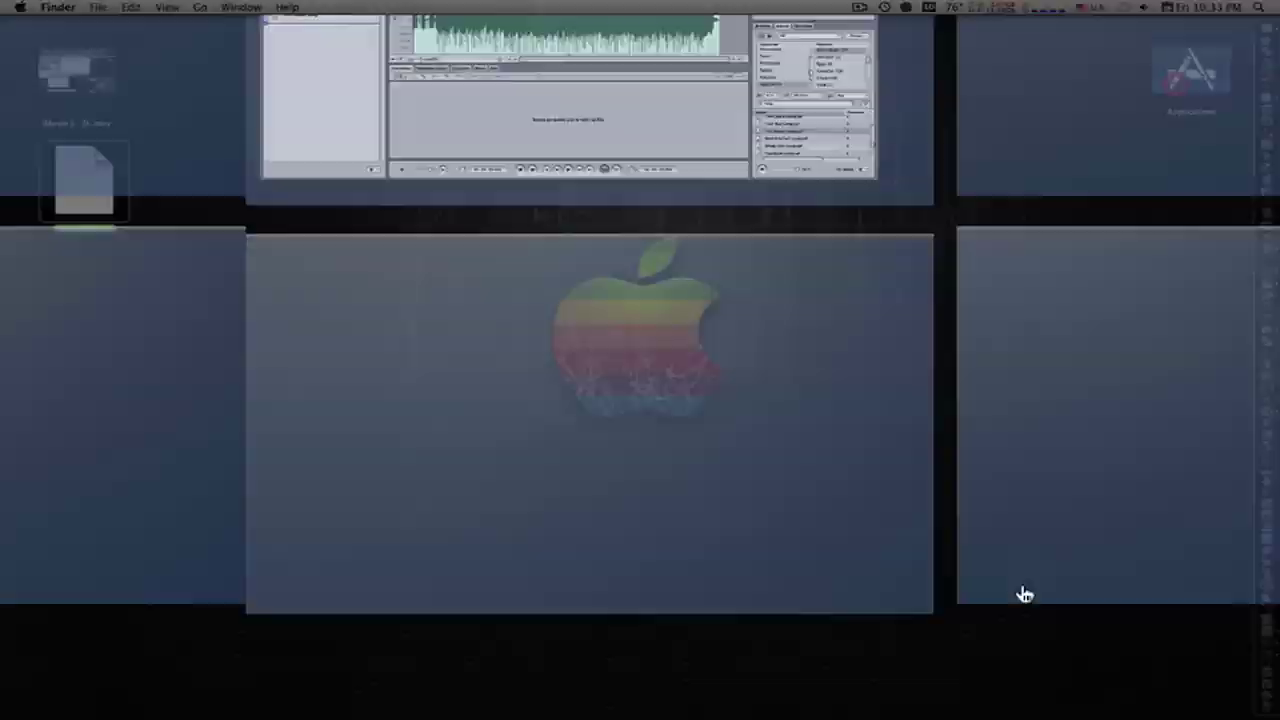
left_click(624, 251)
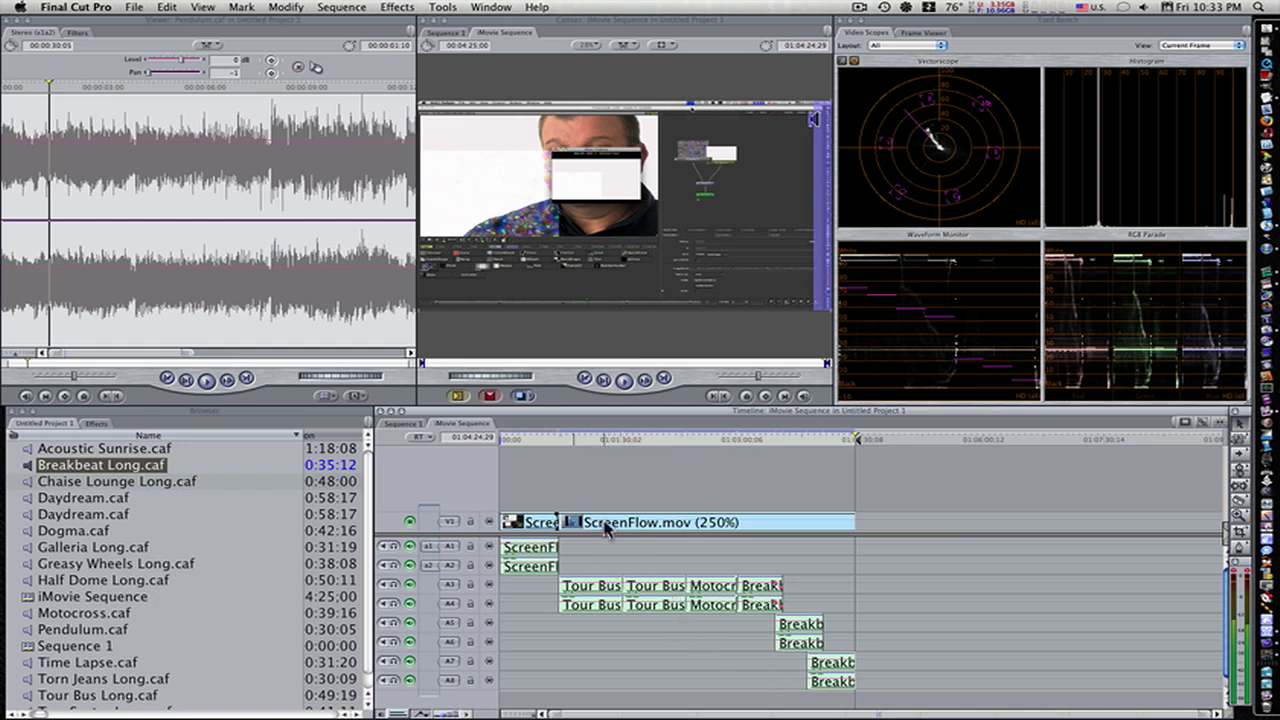
key("F8")
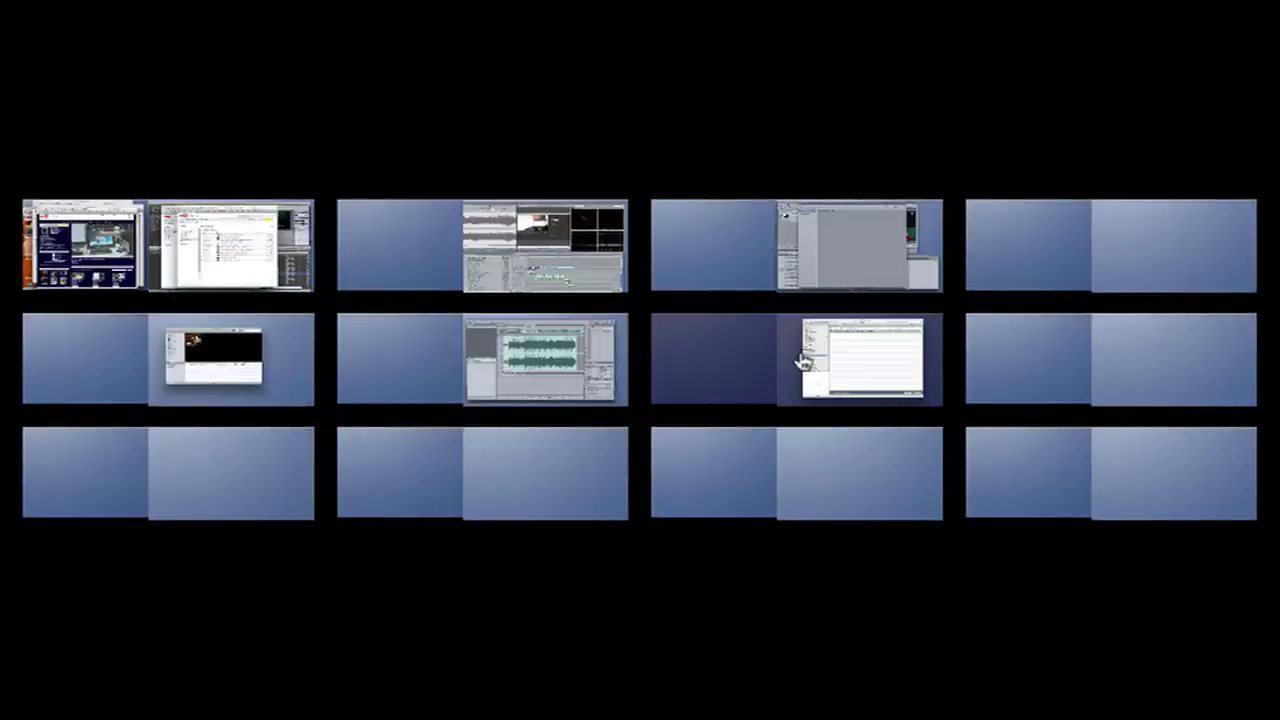
left_click(527, 341)
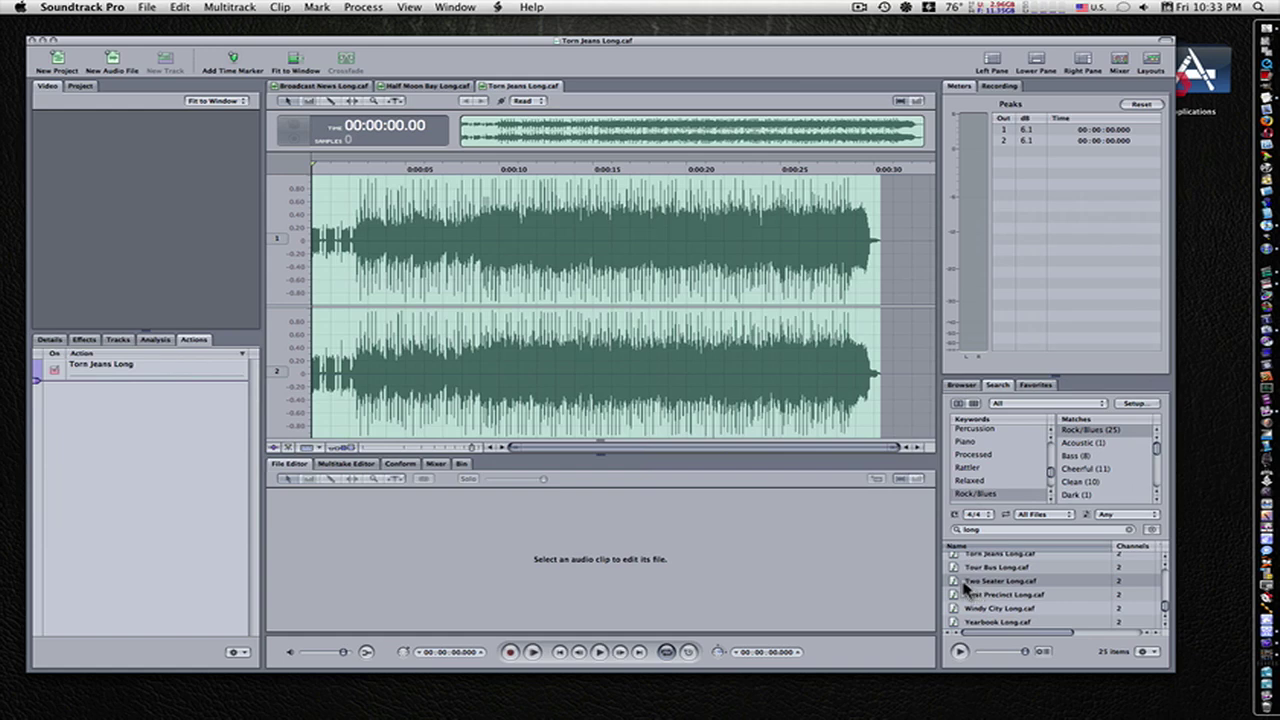
right_click(965, 587)
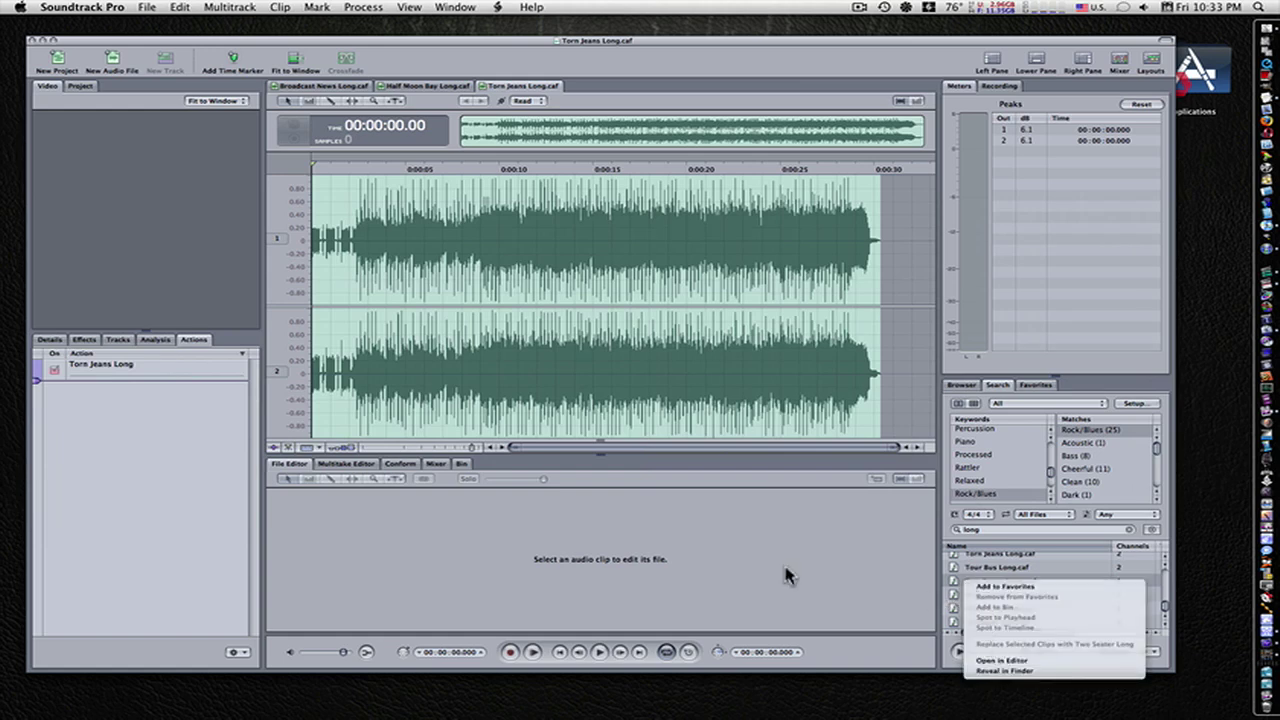
left_click(740, 576)
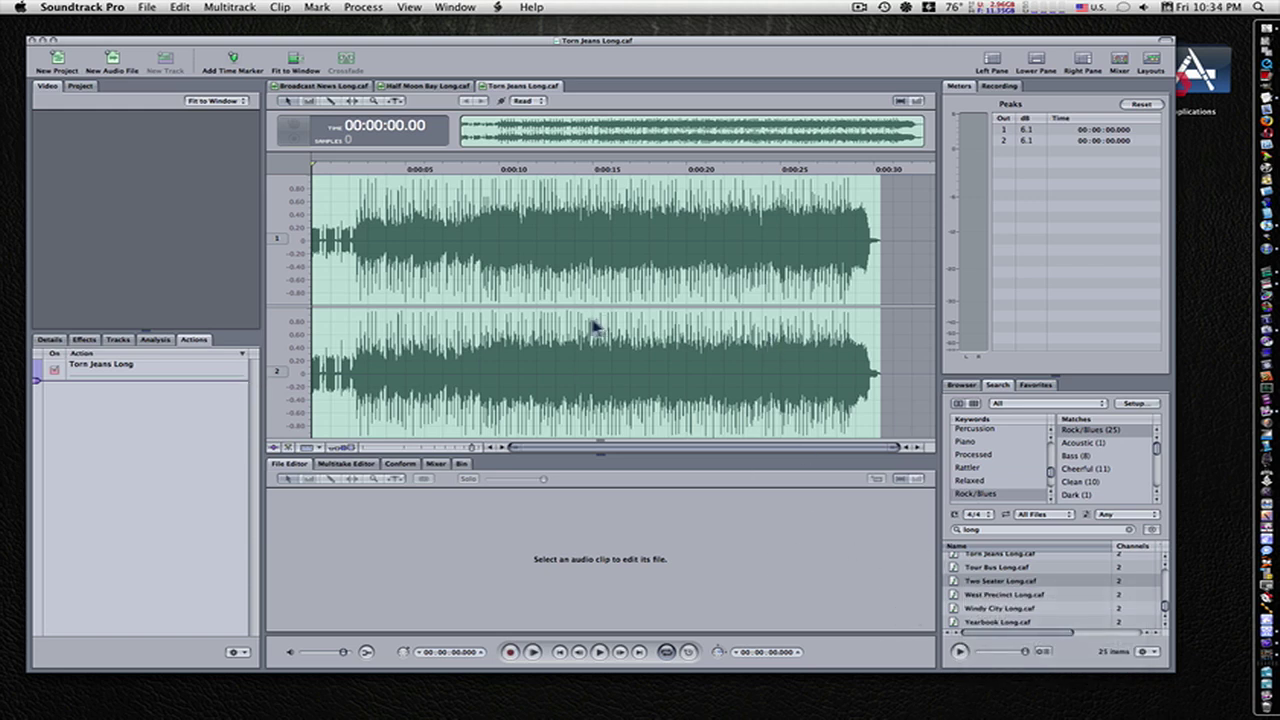
Step: Switch back to Final Cut Pro and move the iMovie Sequence playhead to about 01:01:59;11
key("F8")
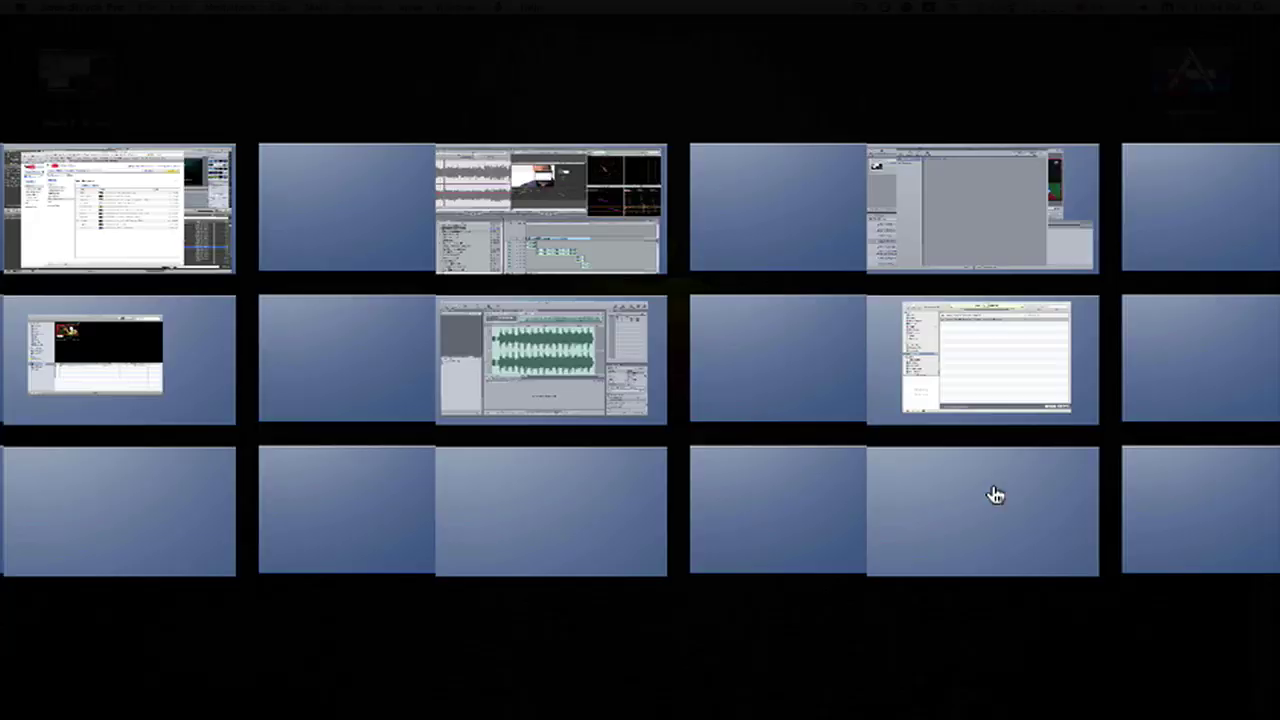
left_click(580, 285)
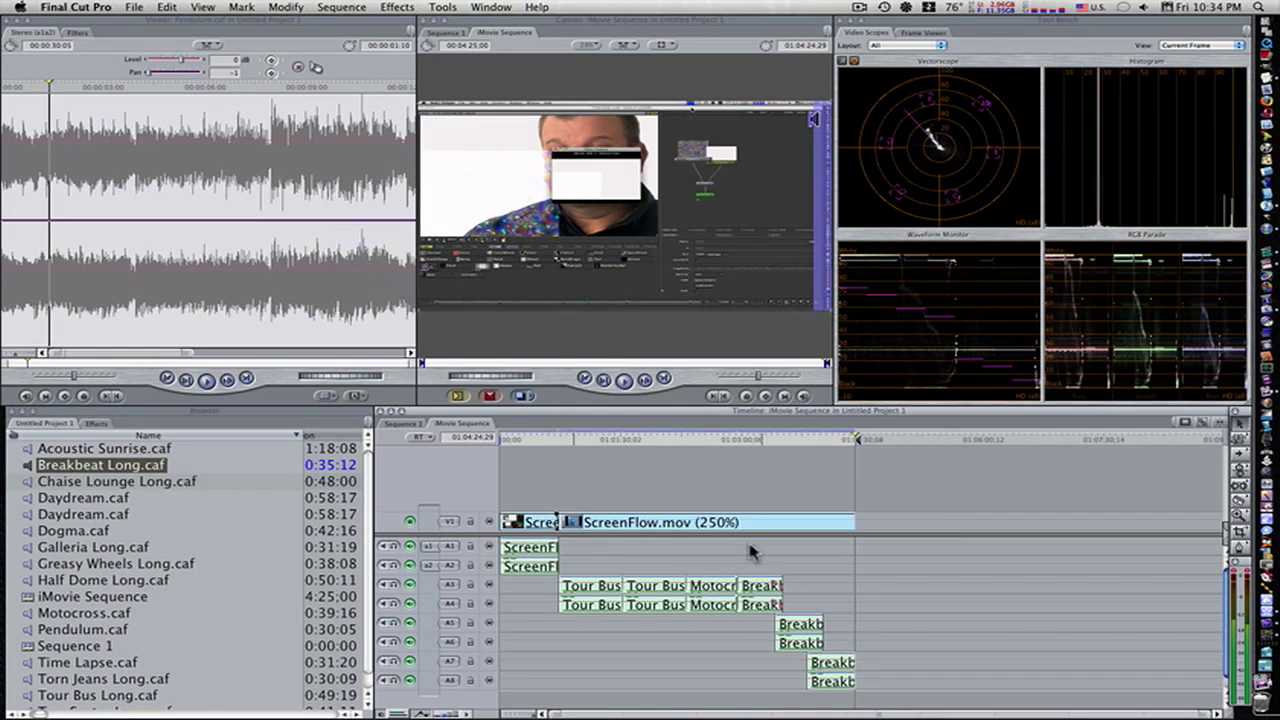
left_click(660, 439)
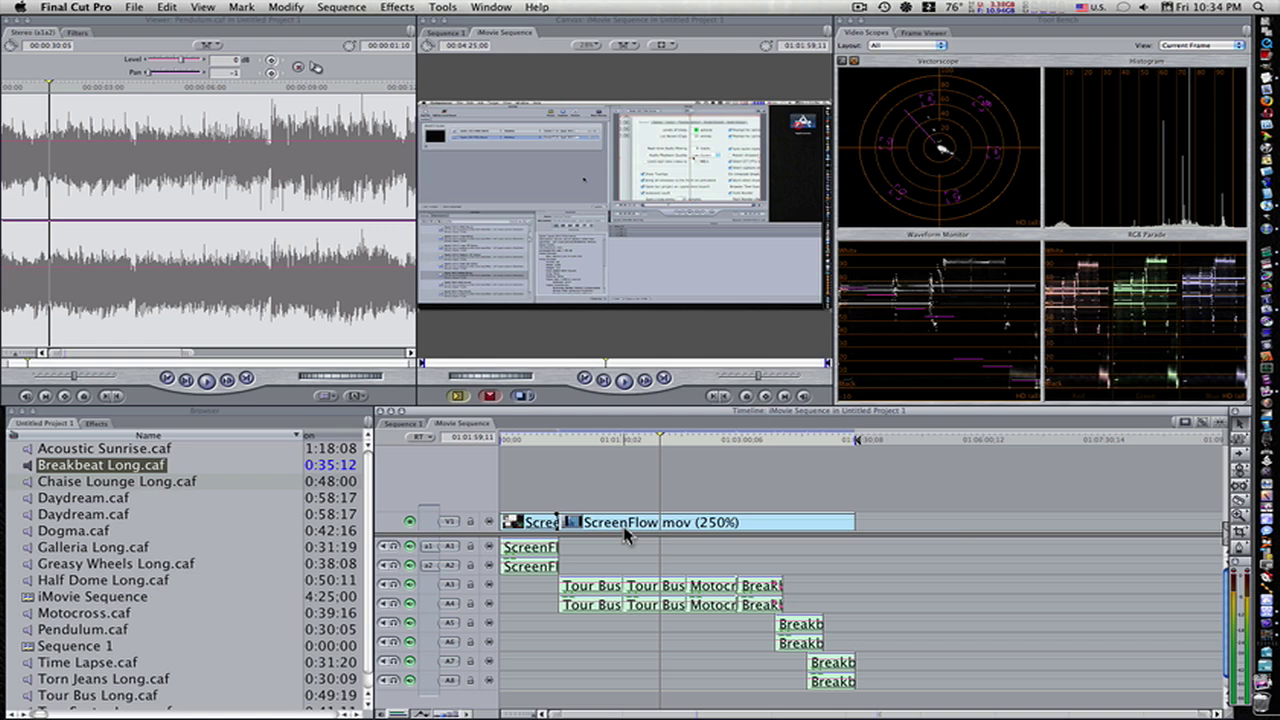
Step: Open the QuickTime Movie export settings for the iMovie Sequence and close them without saving
left_click(140, 8)
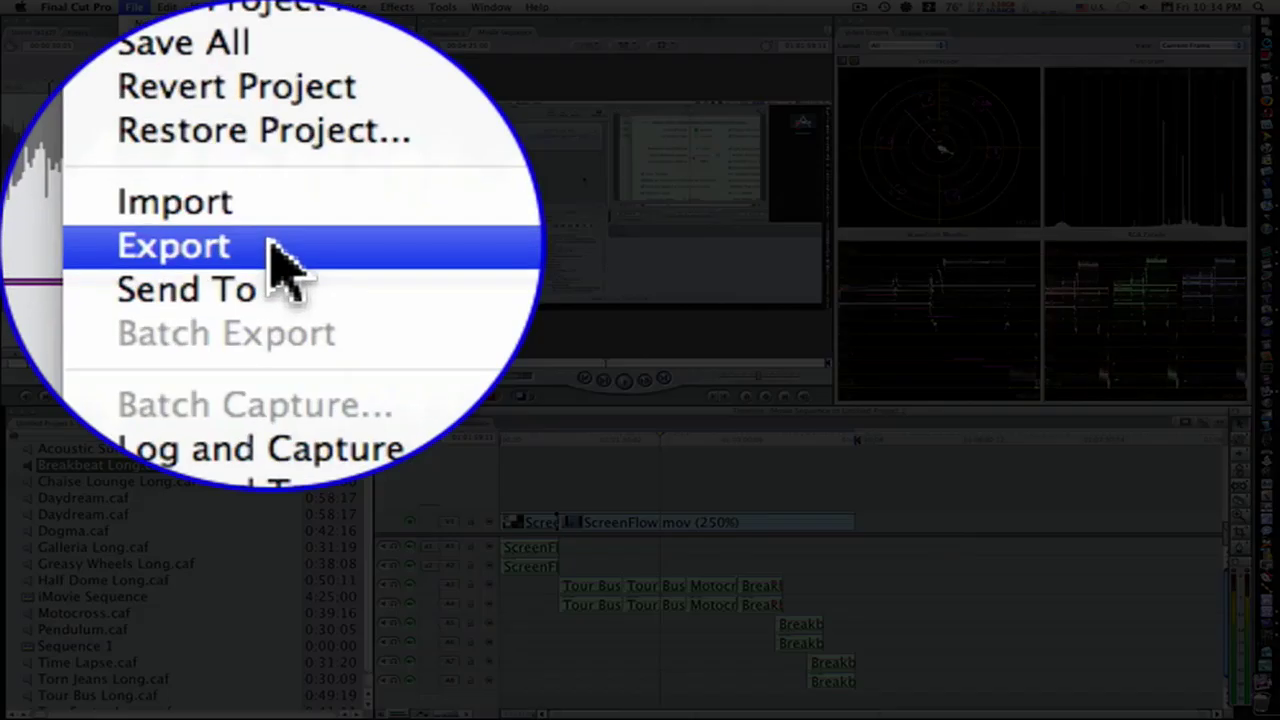
mouse_move(150, 222)
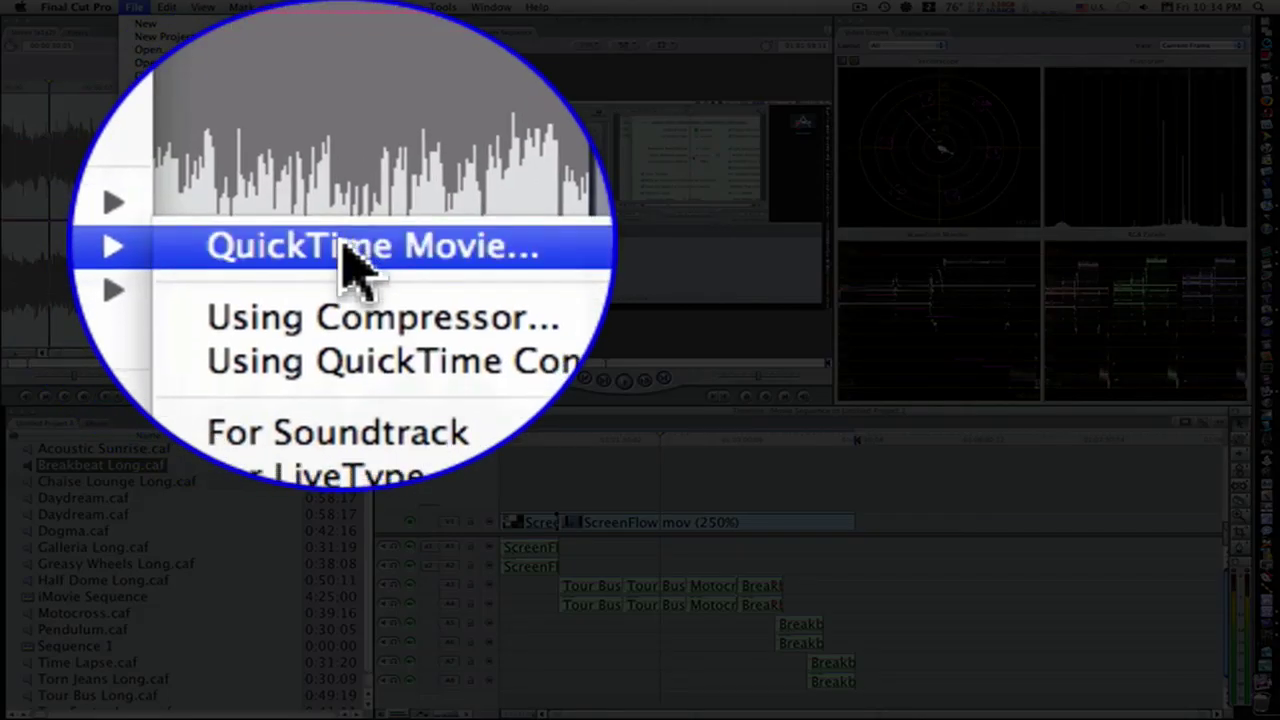
left_click(345, 250)
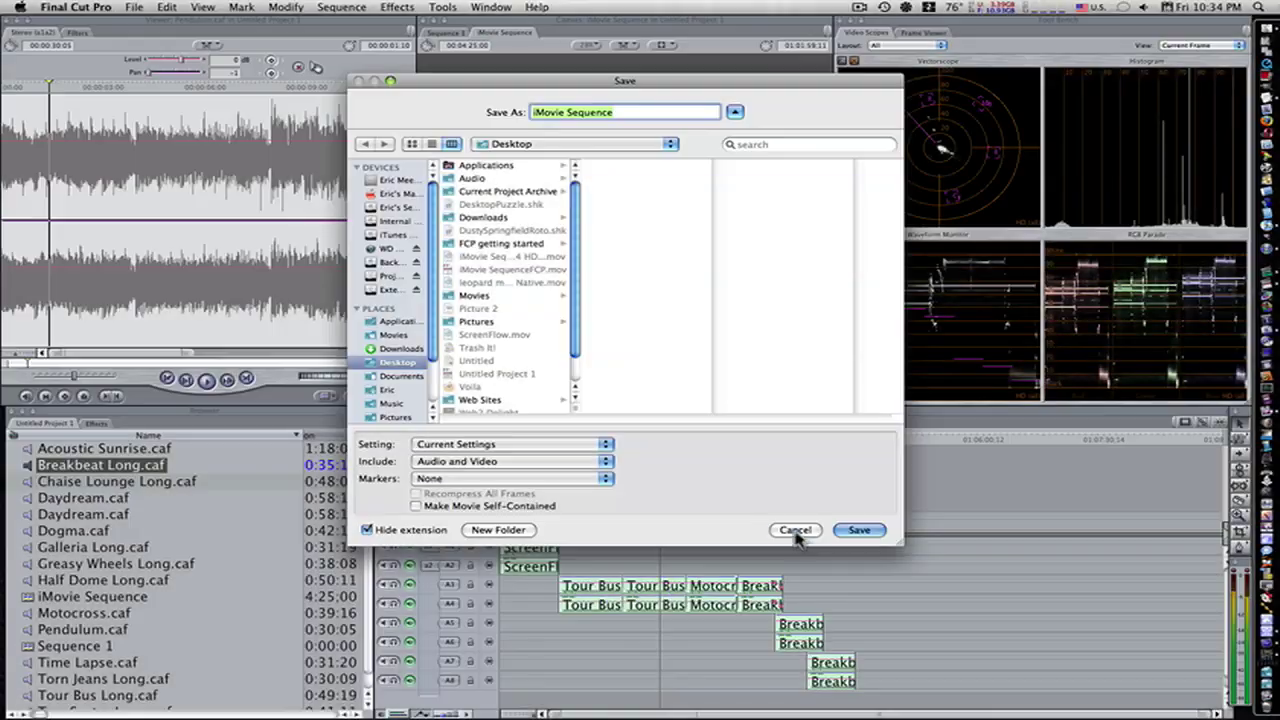
left_click(792, 528)
Step: Return to the desktop, view the file info of iMovie SequenceFCP.mov and close it
key("F8")
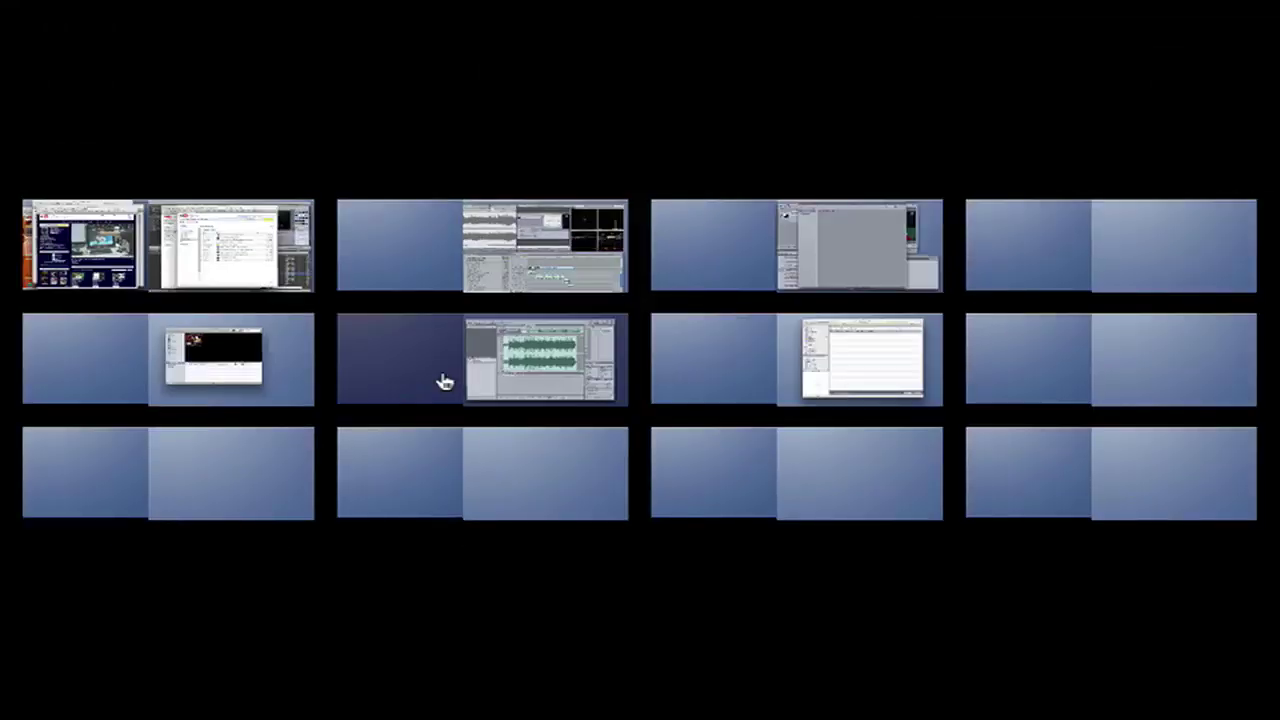
left_click(498, 468)
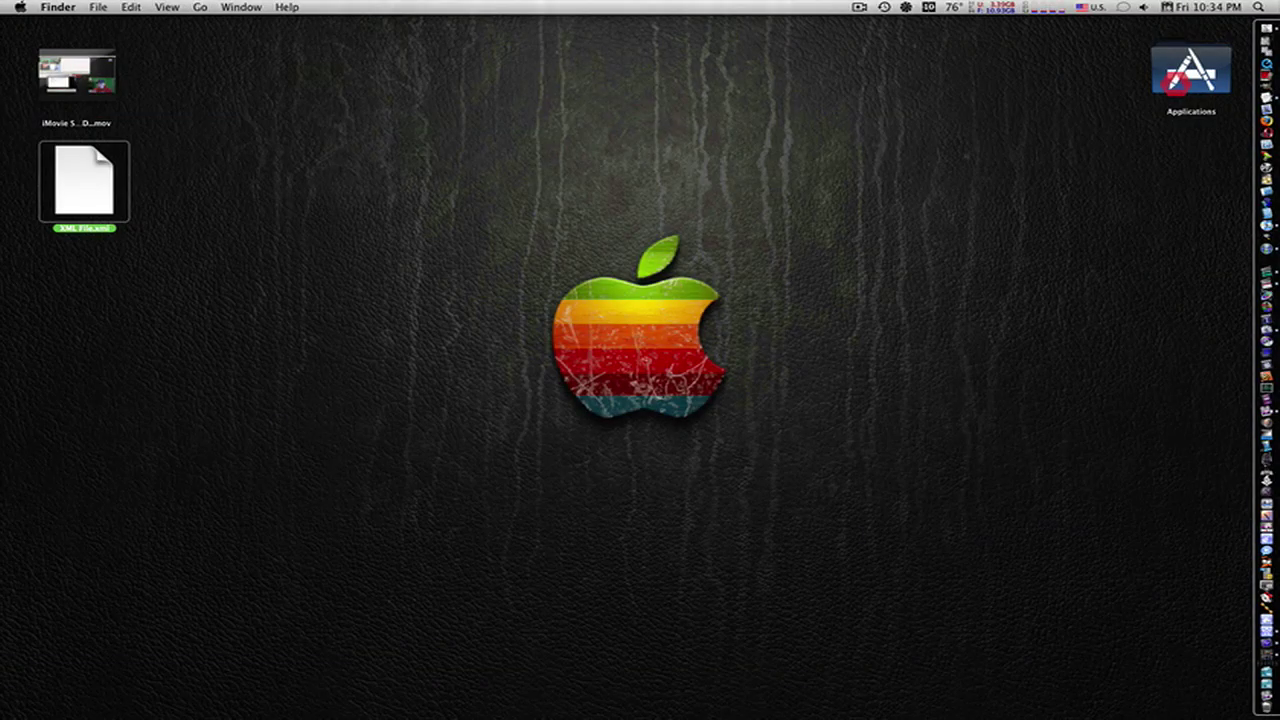
left_click(498, 468)
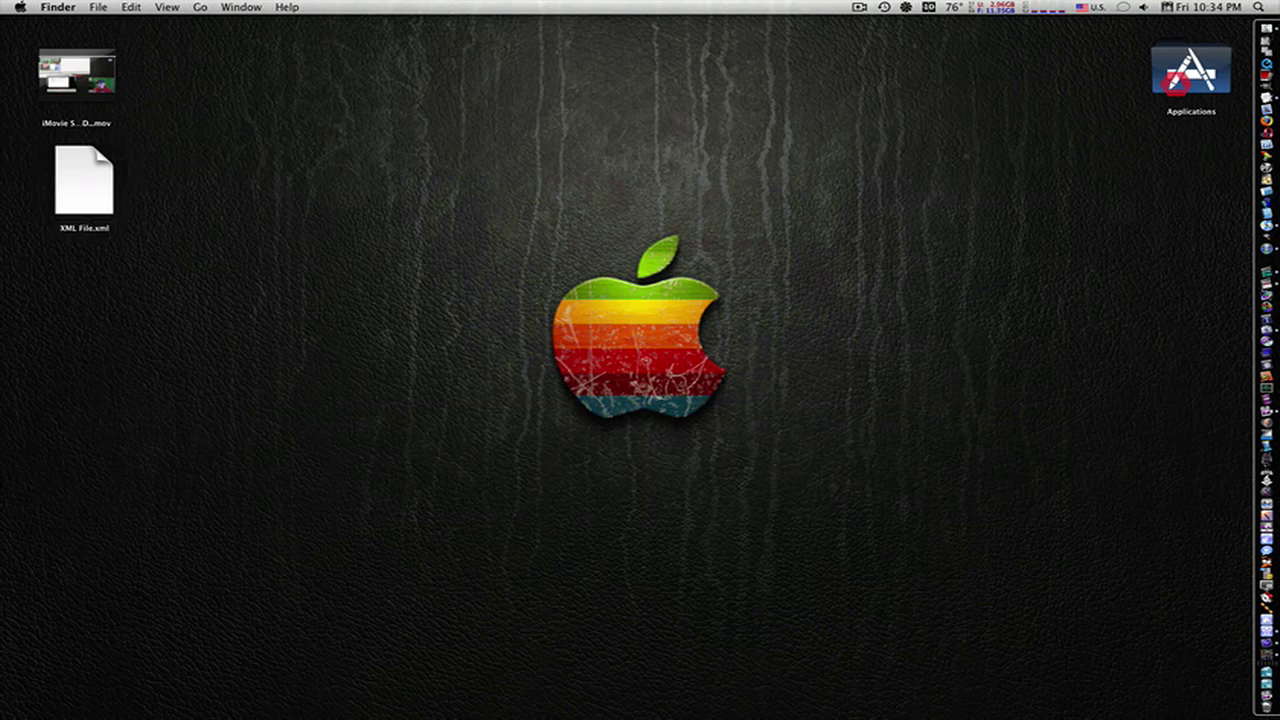
key("super+i")
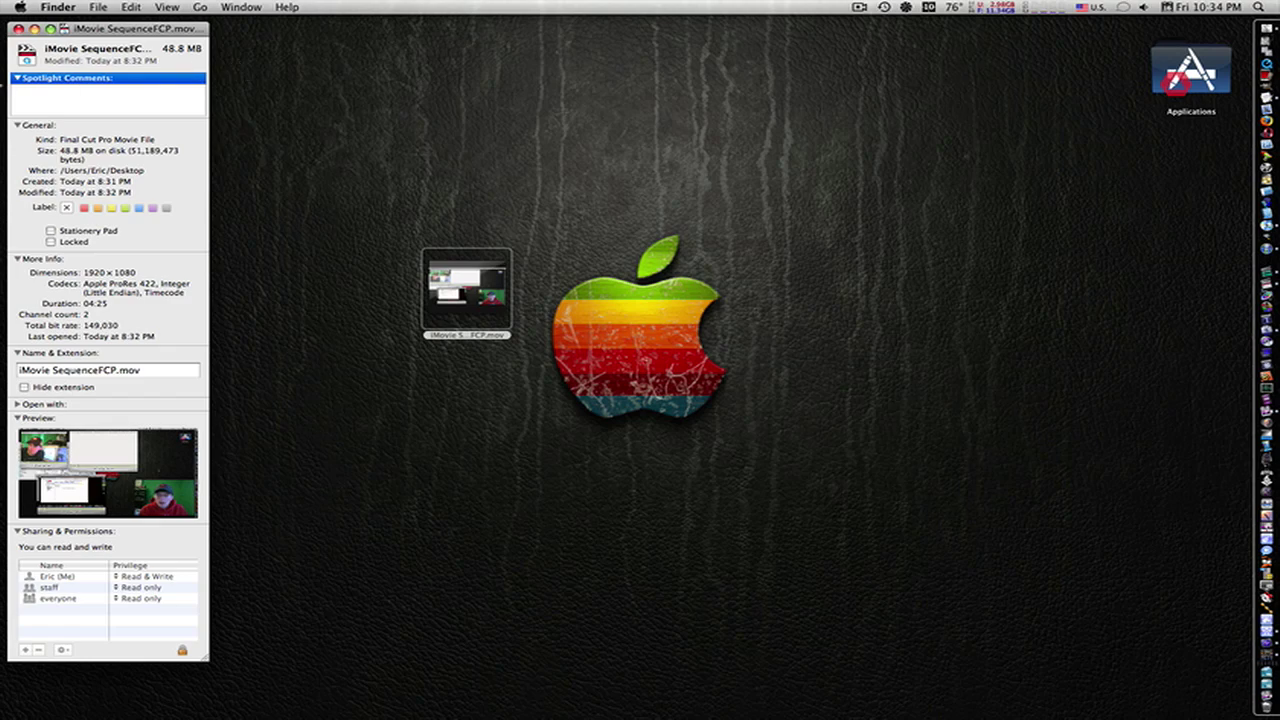
left_click(18, 29)
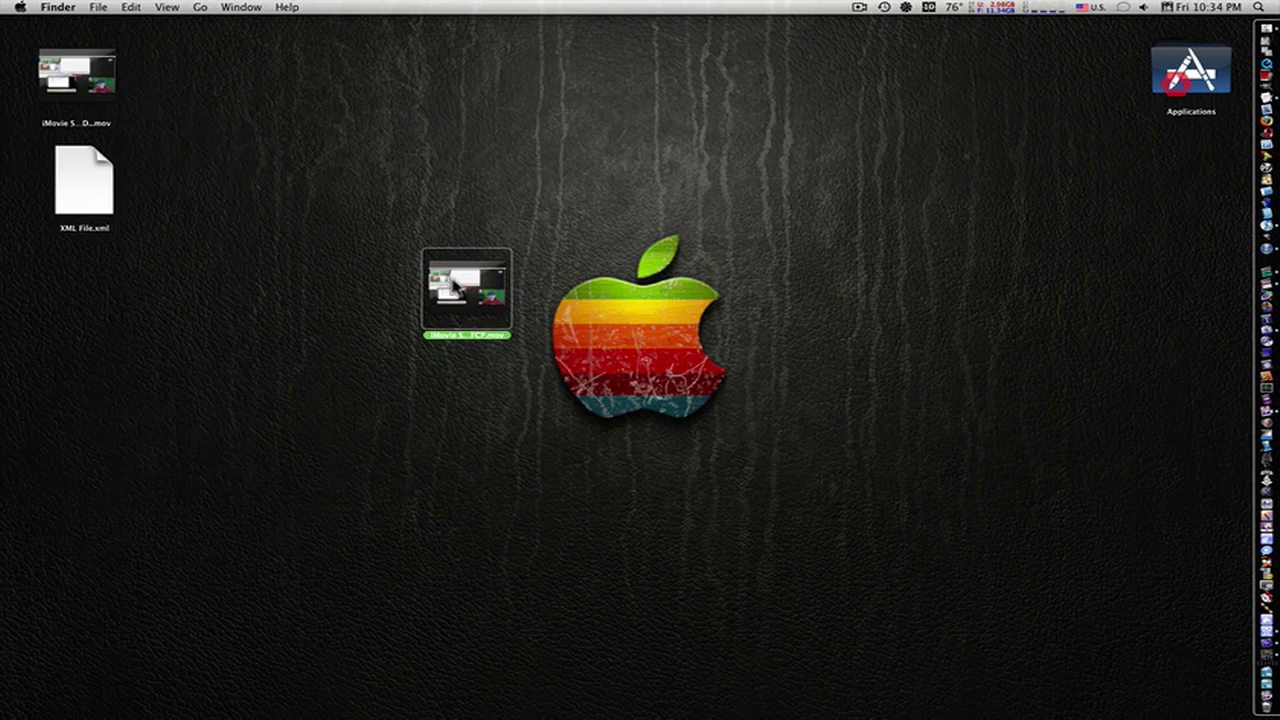
Step: Look at My First Project in iMovie, and switch to the iMovie Sequence in Final Cut Pro
mouse_move(1238, 712)
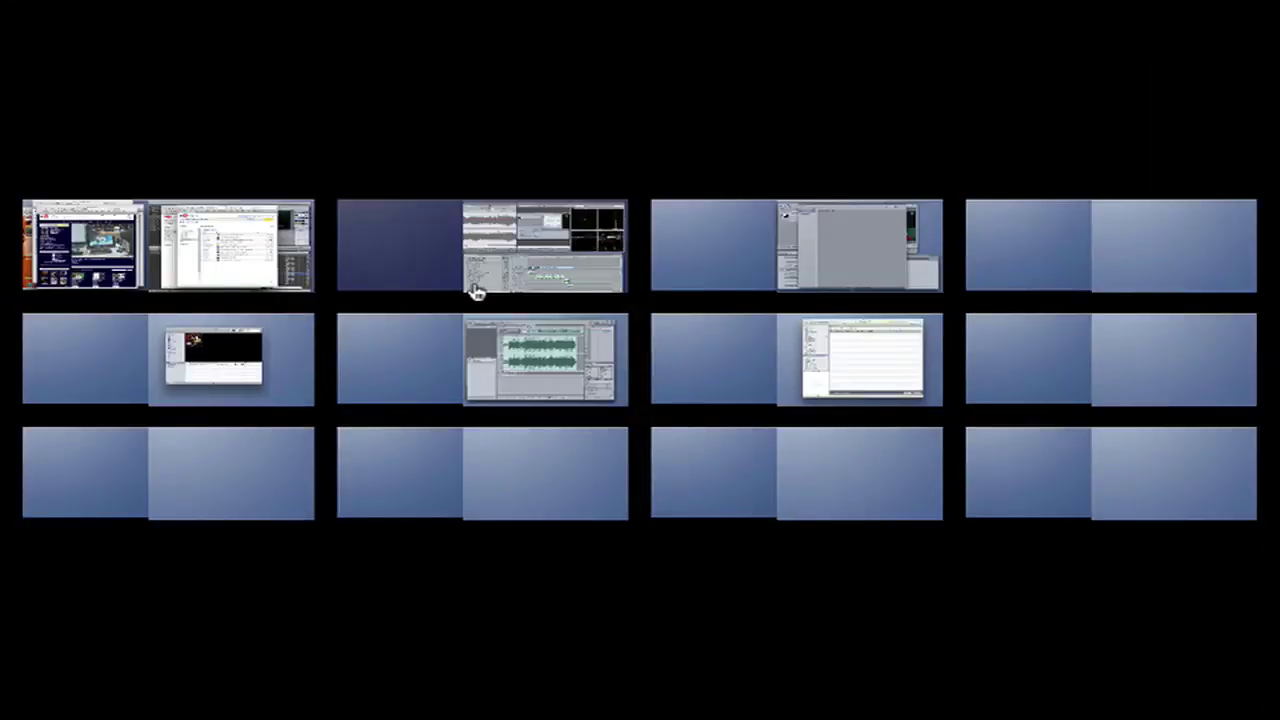
left_click(307, 267)
left_click(104, 260)
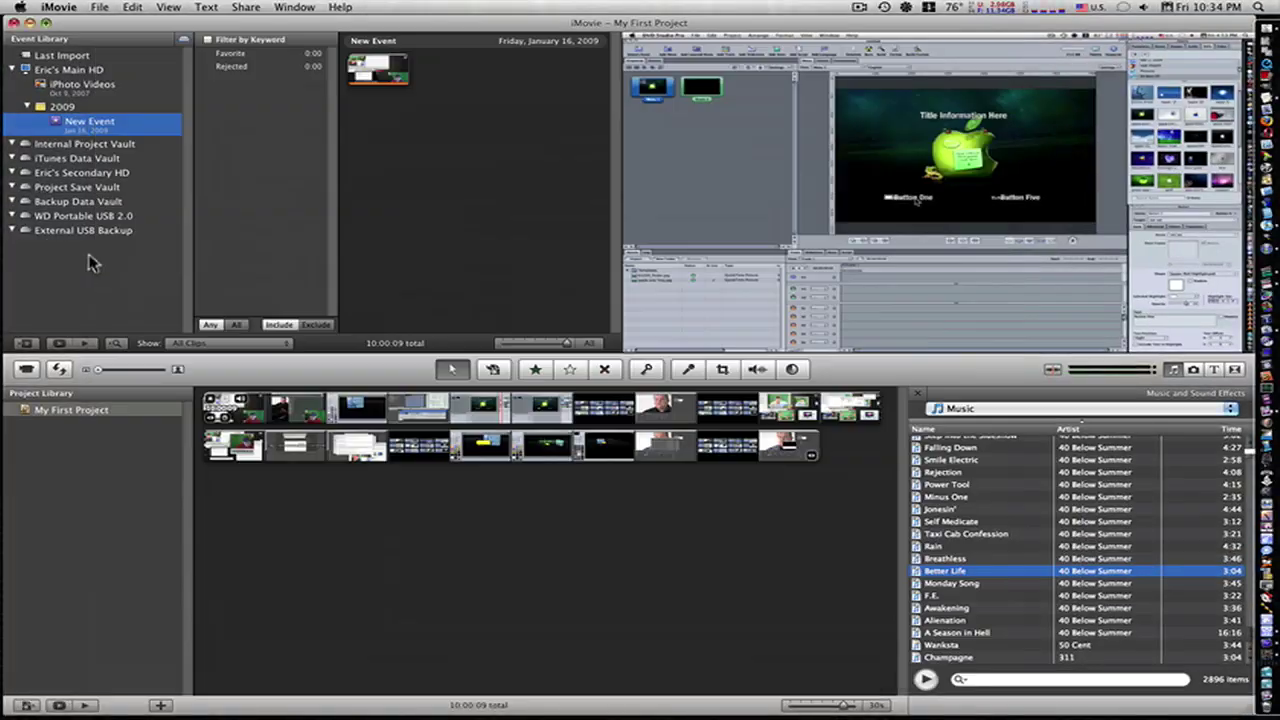
mouse_move(1201, 679)
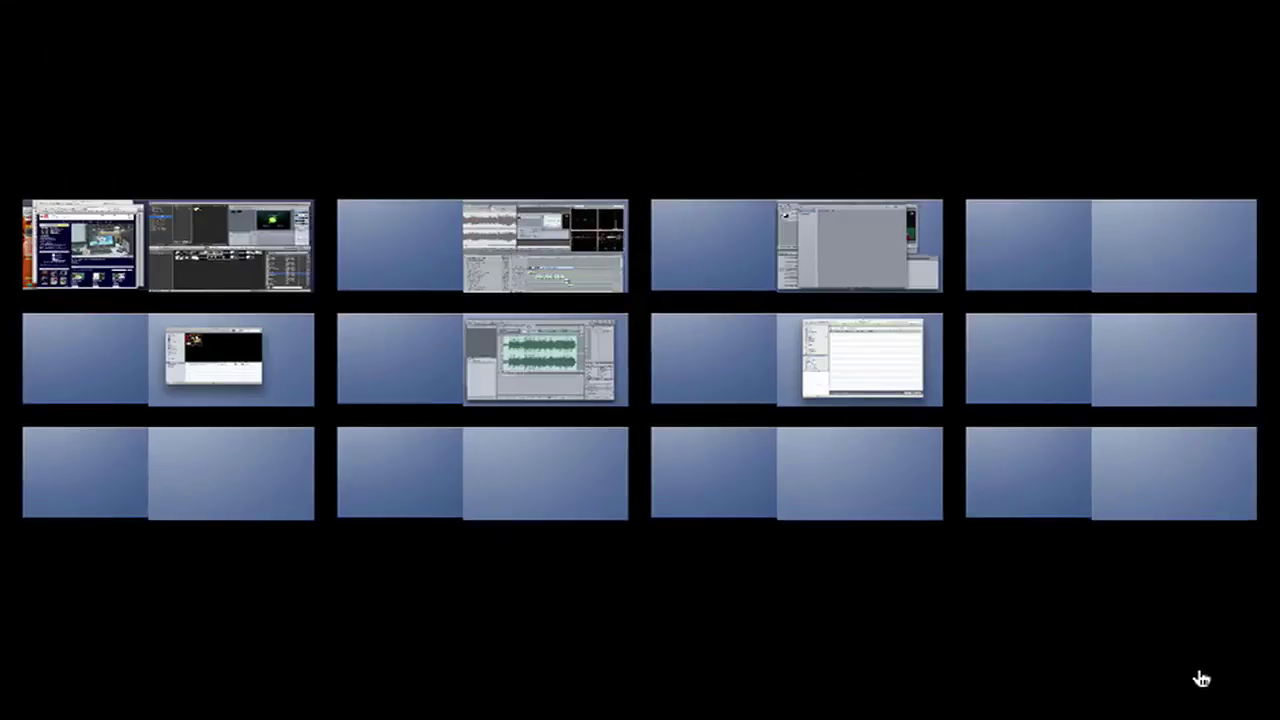
left_click(527, 283)
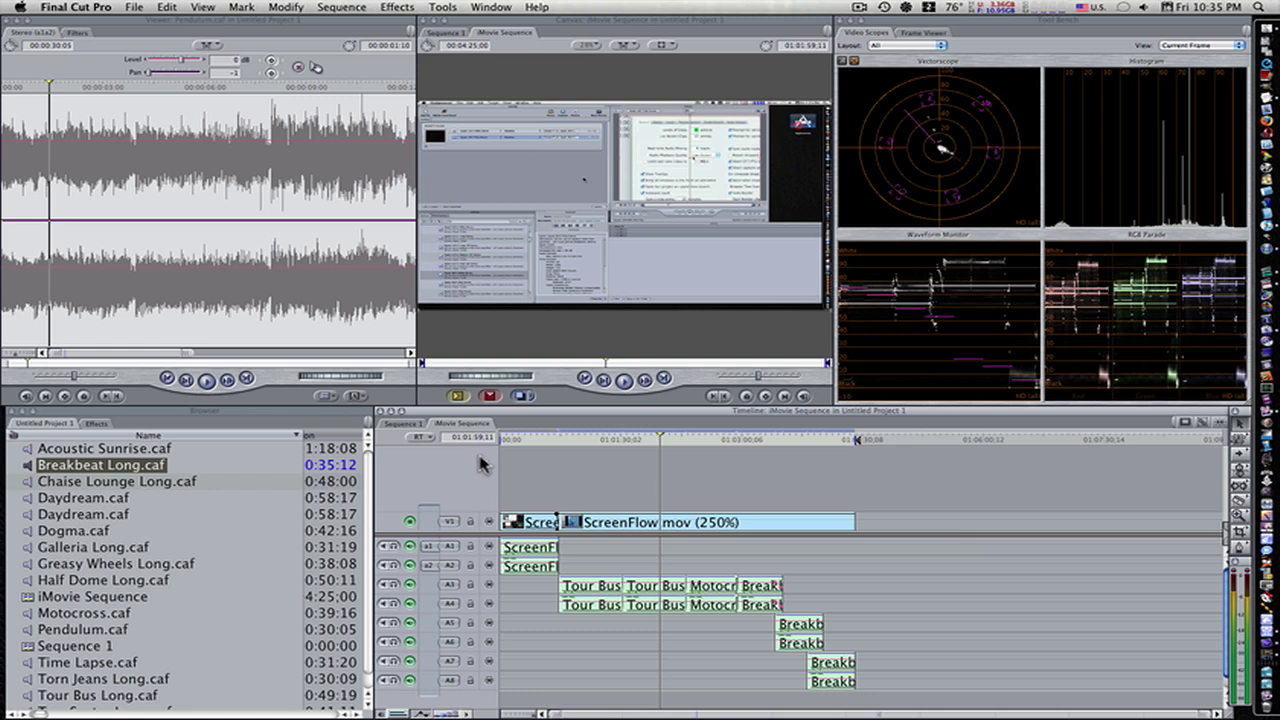
Step: Return to the desktop and place iMovie SequenceFCP.mov directly below XML File.xml
key("F8")
left_click(540, 456)
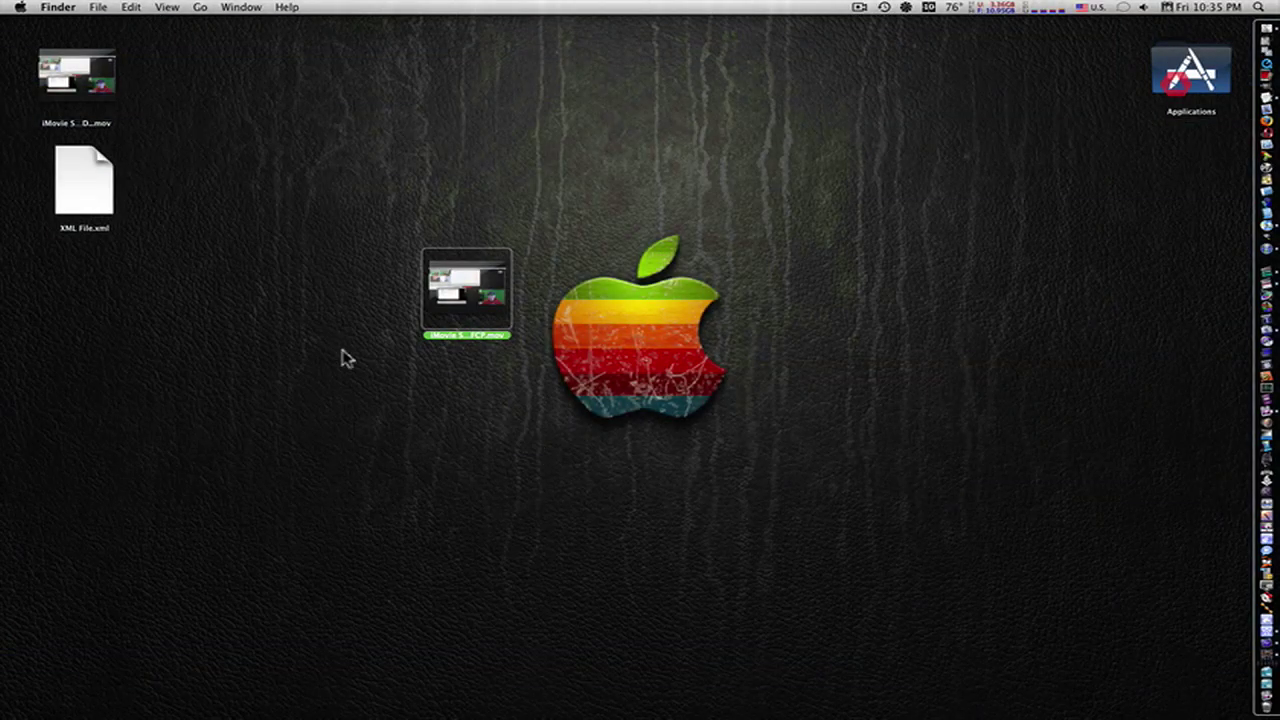
left_click_drag(463, 290, 84, 296)
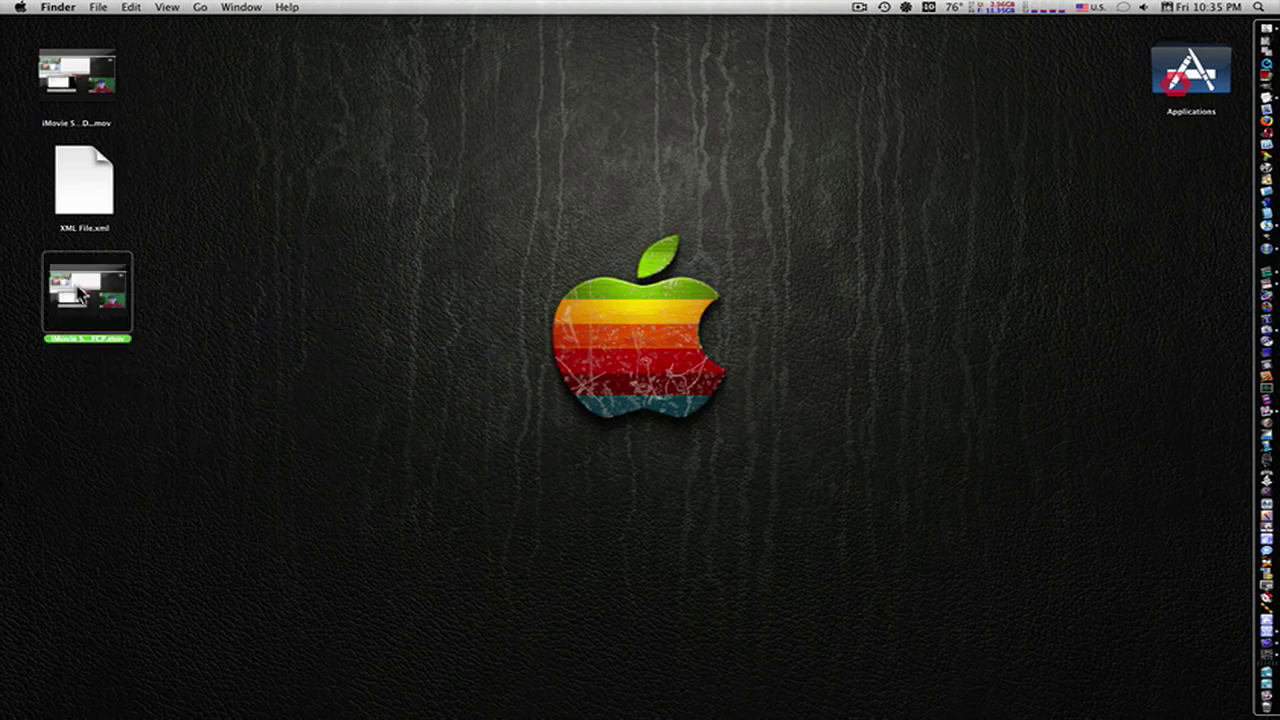
Step: Switch to the Compressor workspace and quit Batch Monitor
key("F8")
left_click(880, 225)
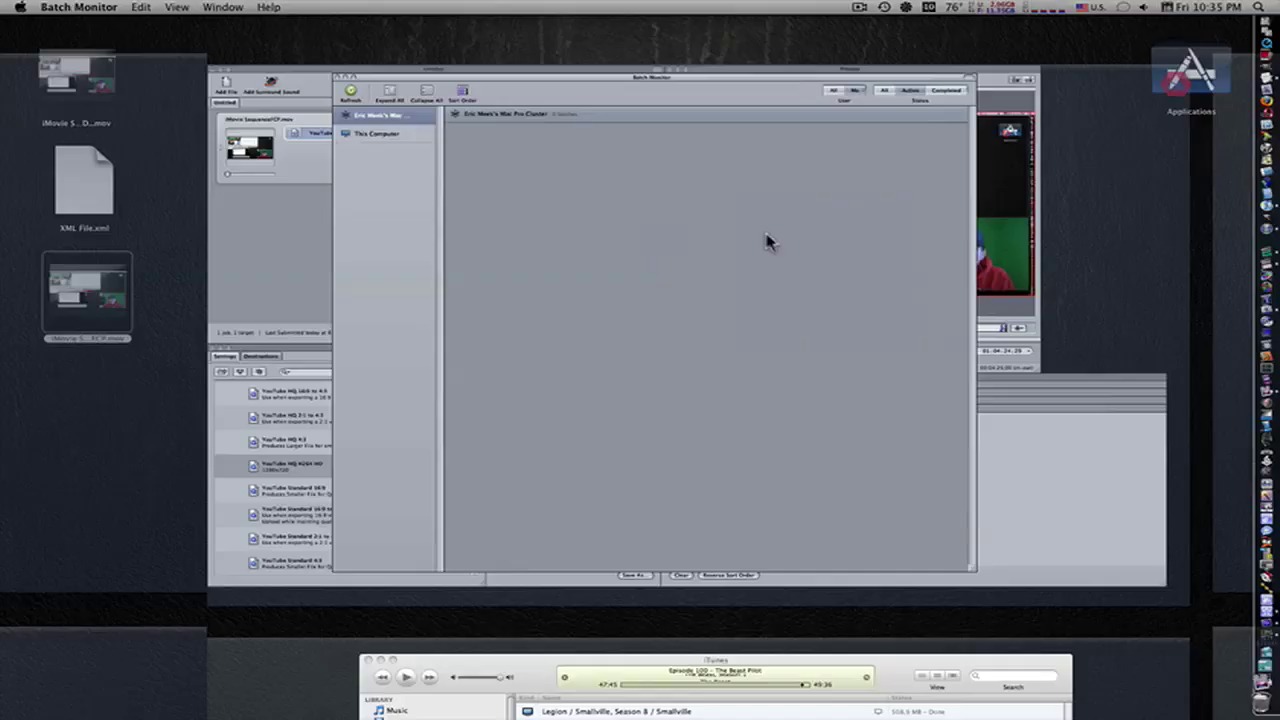
key("super+q")
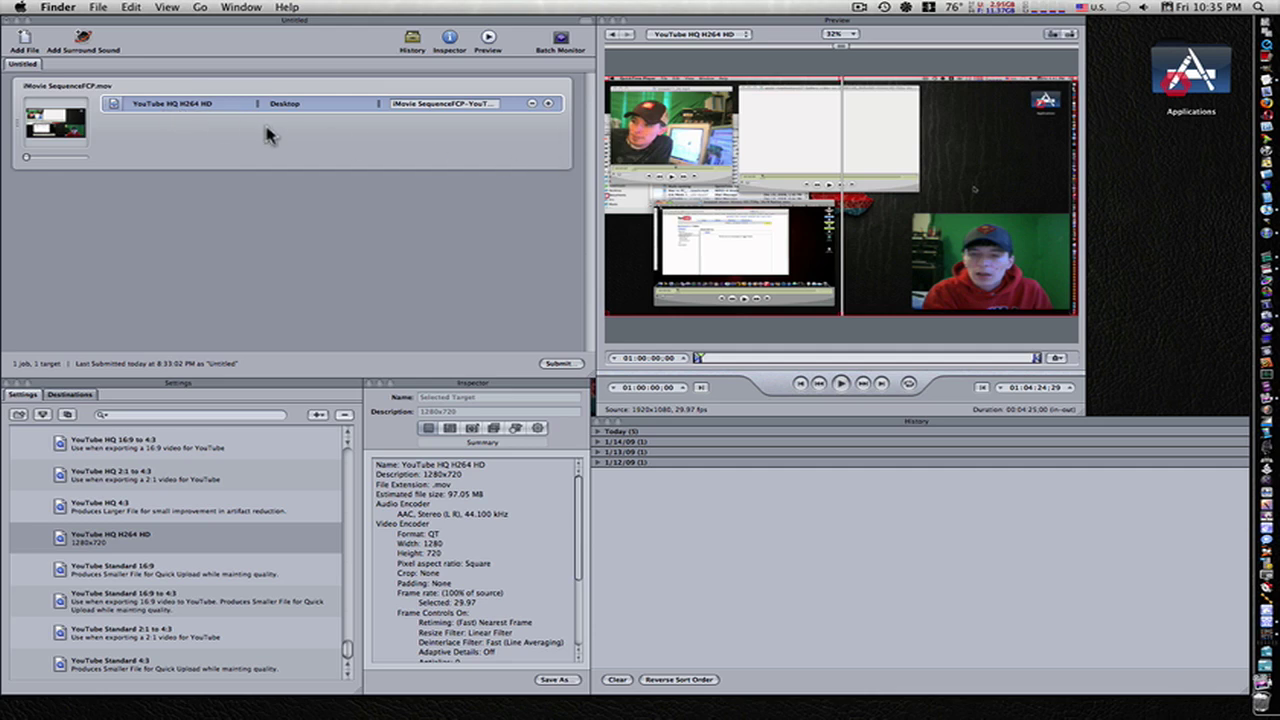
Step: Switch to Final Cut Pro and scrub the iMovie Sequence timeline to about 01:01:37;24
key("F8")
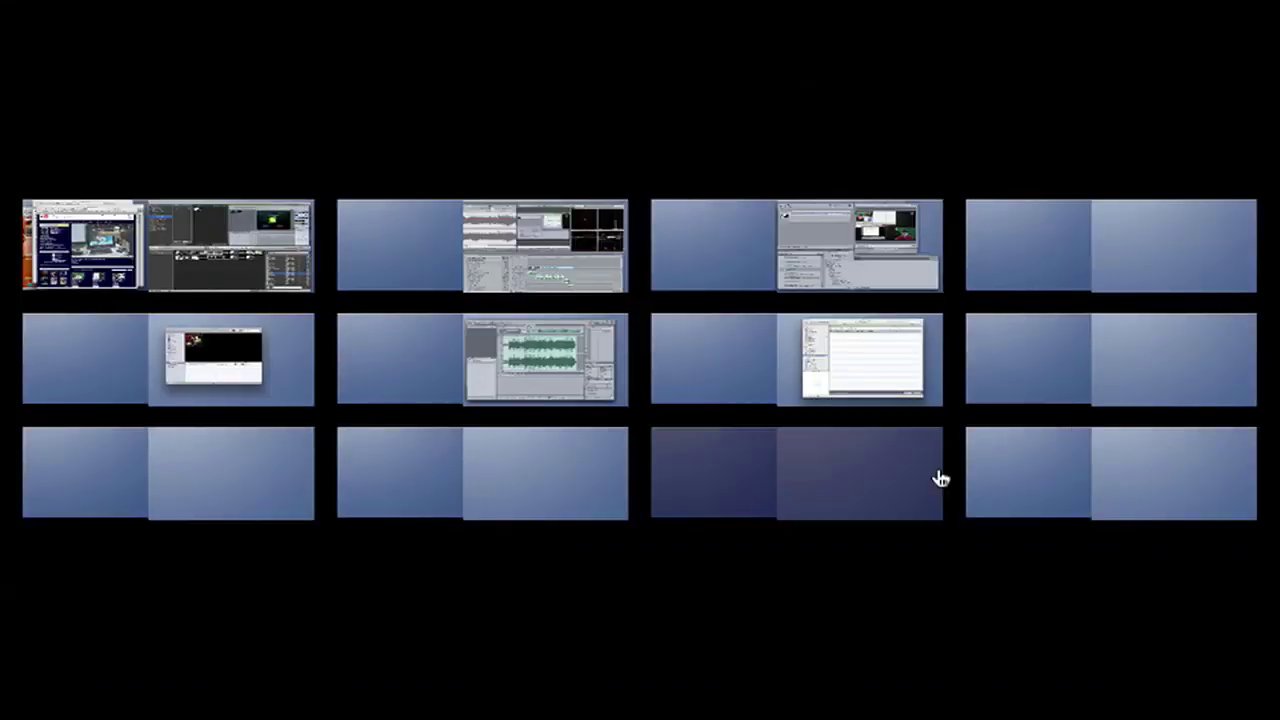
left_click(551, 271)
left_click(603, 445)
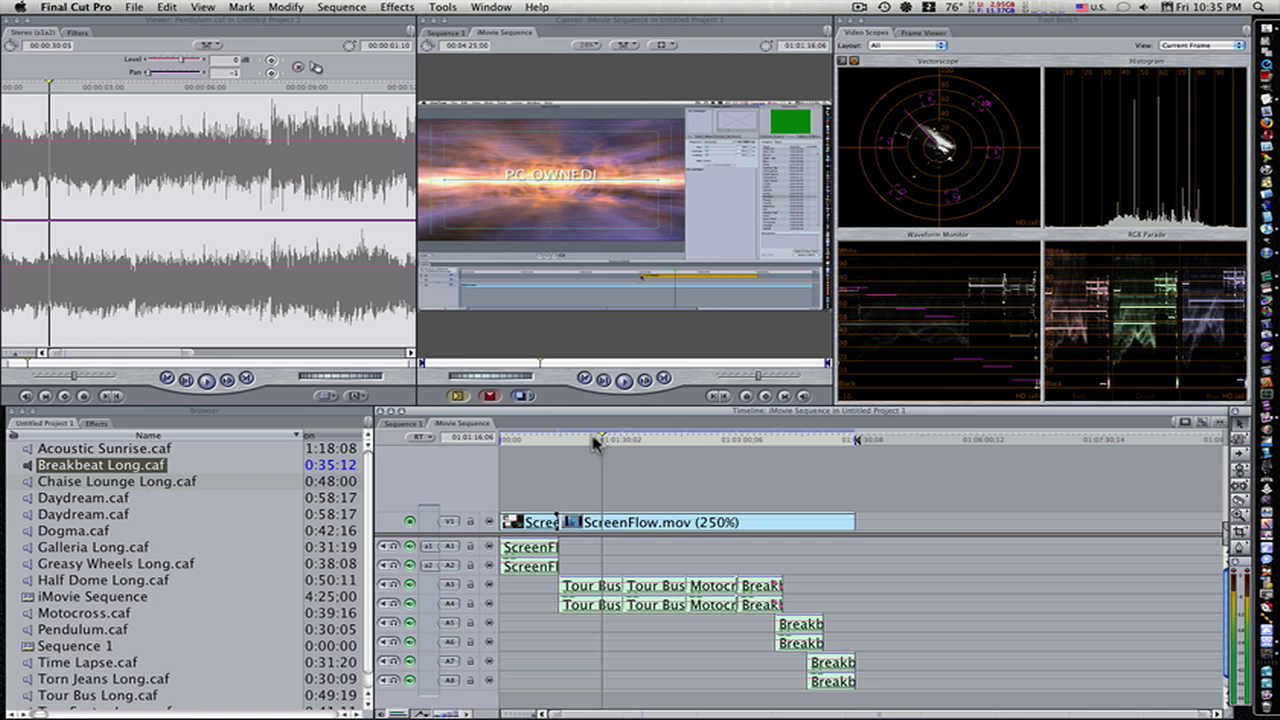
left_click_drag(624, 445, 632, 448)
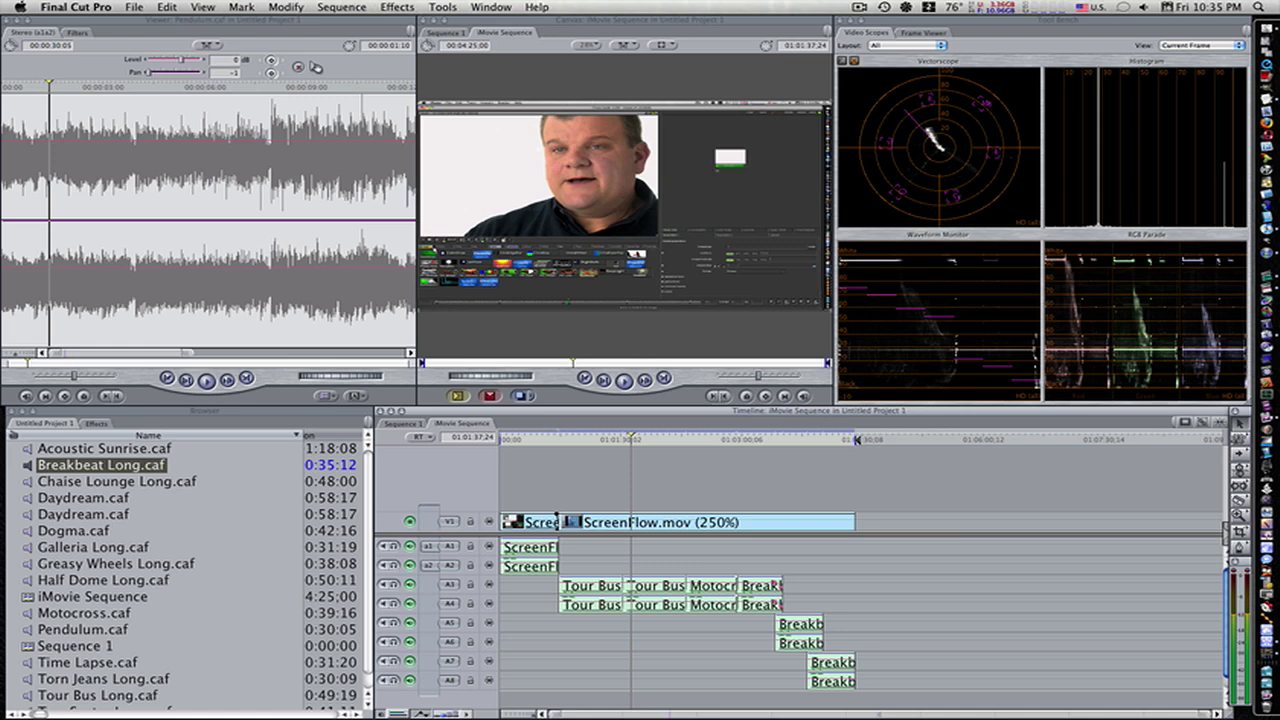
Step: Return to the desktop, view the file info of ScreenFlow.mov, and move that file to the Trash
key("F9")
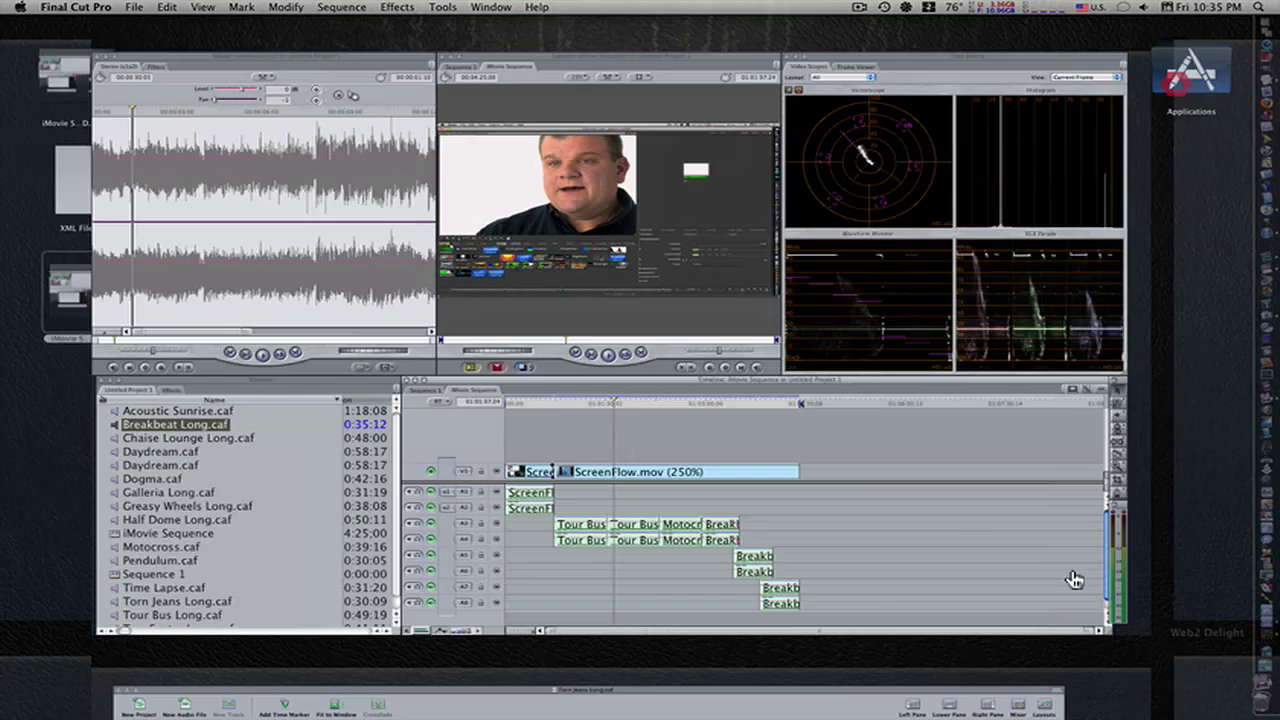
left_click(971, 508)
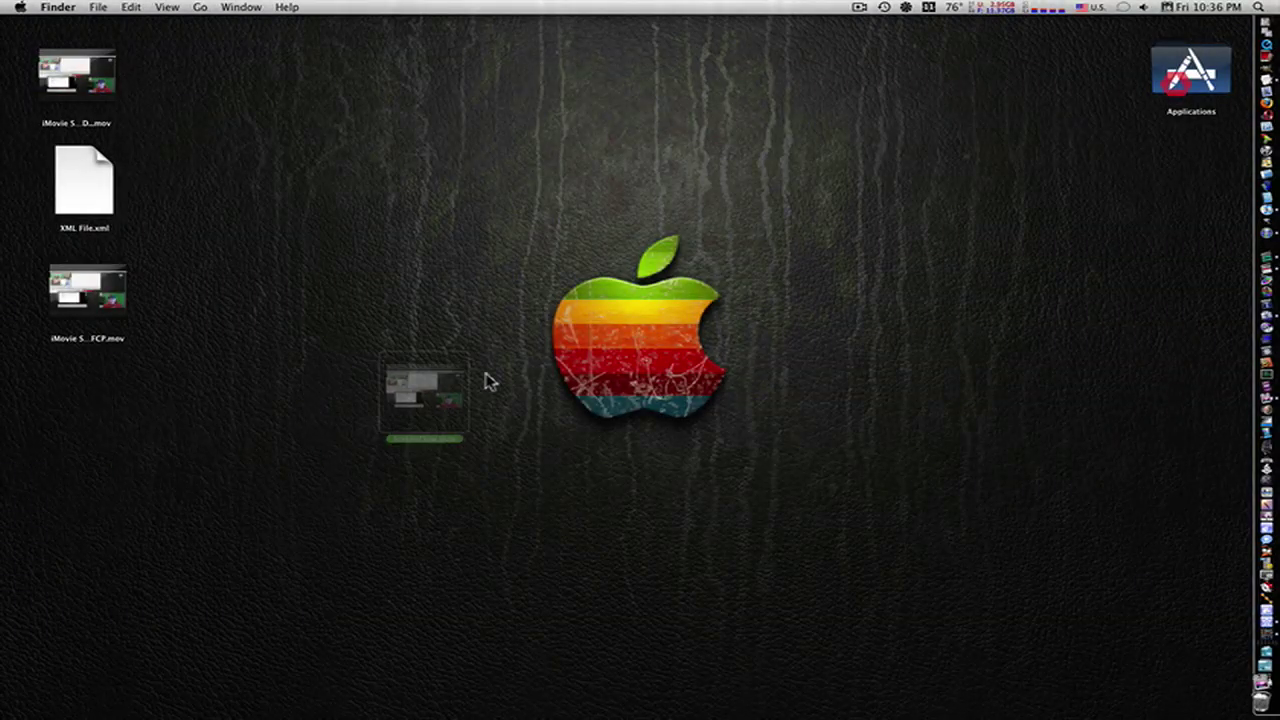
left_click_drag(487, 375, 490, 379)
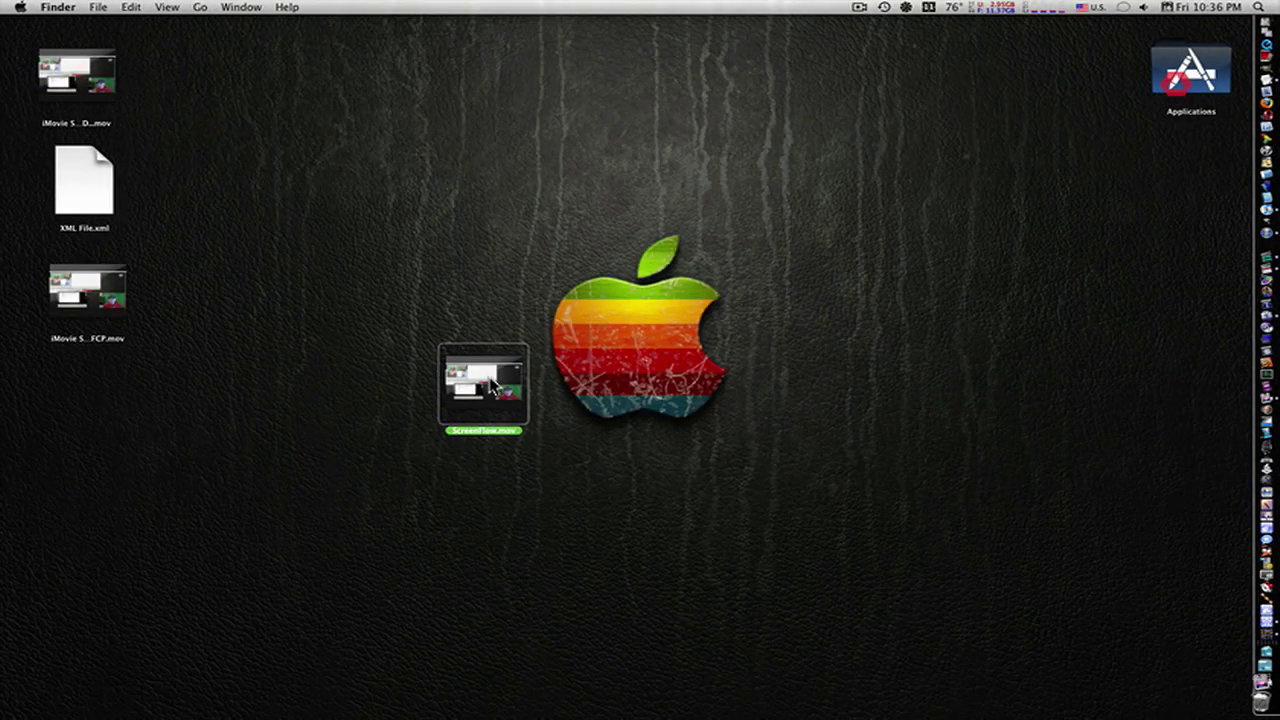
right_click(492, 388)
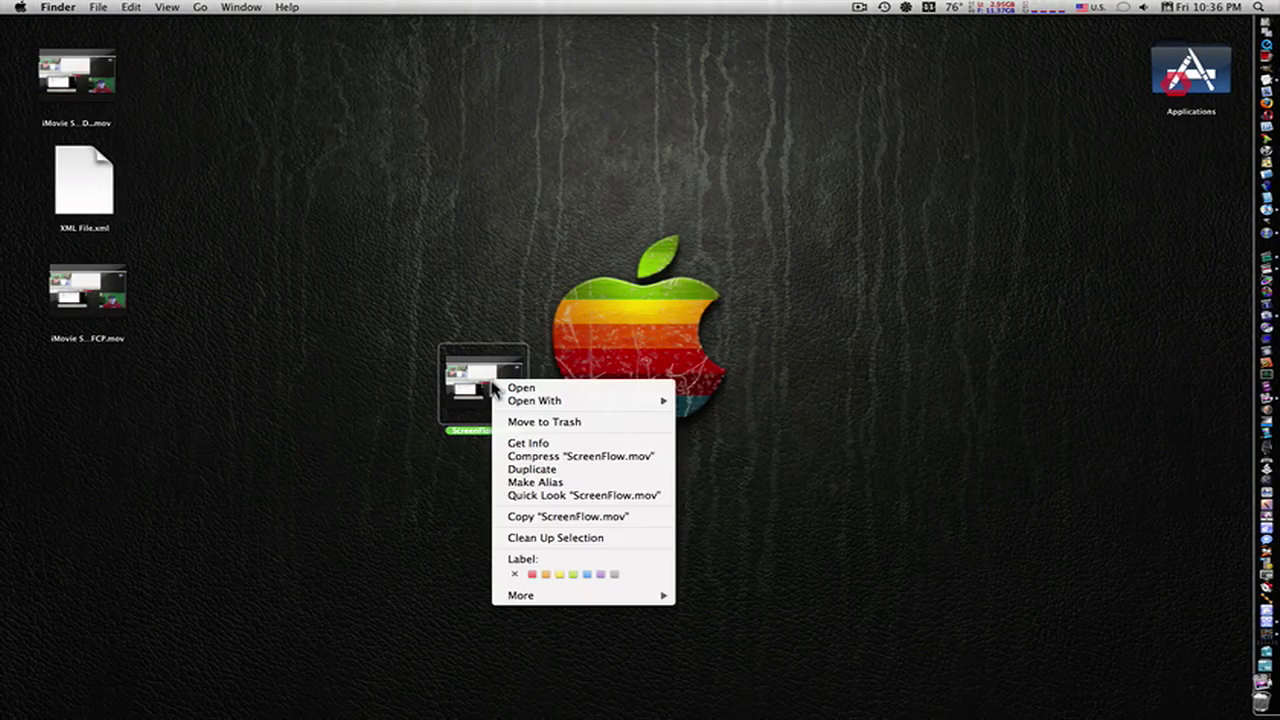
left_click(520, 455)
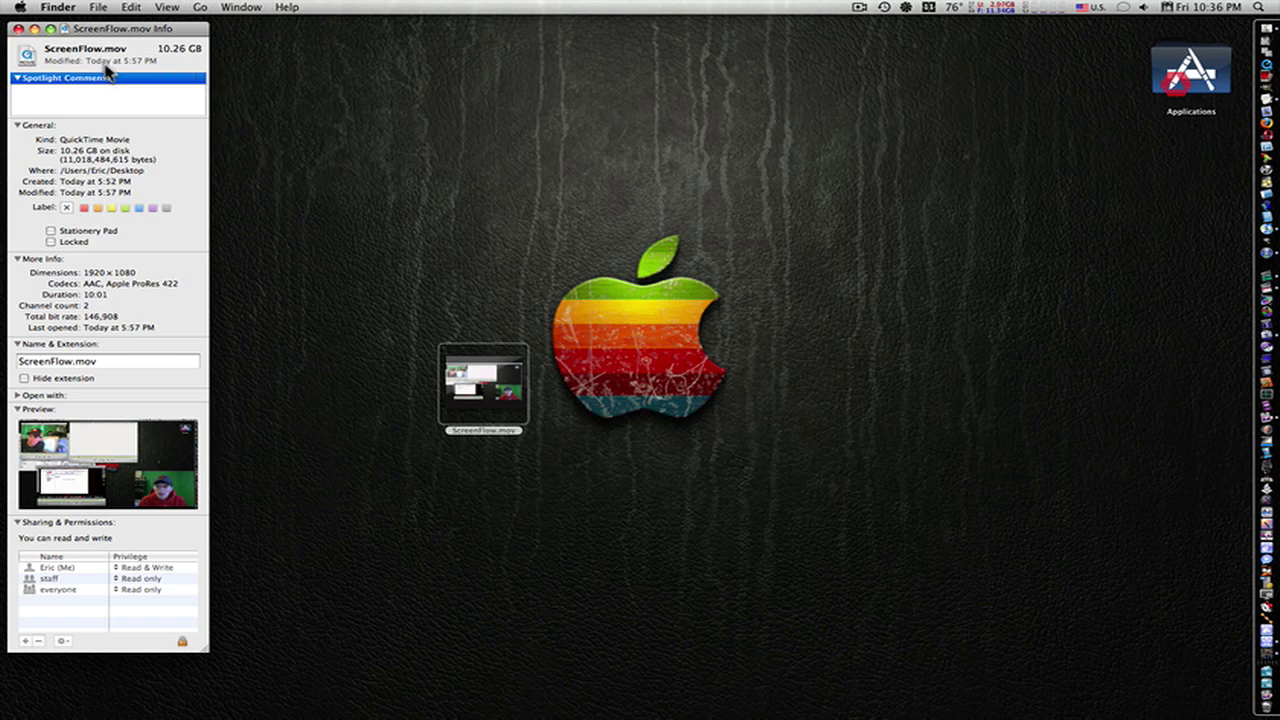
left_click(18, 28)
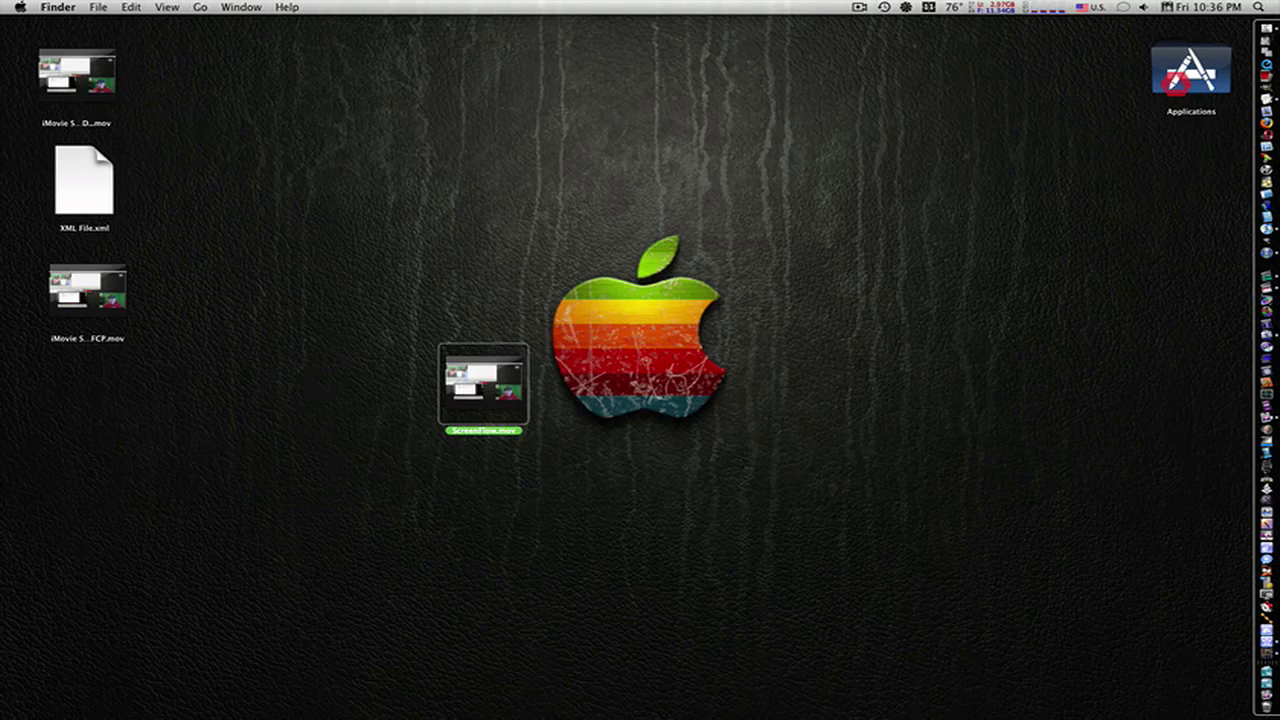
key("super+BackSpace")
Step: Look at My First Project in iMovie, and return to the desktop to shift XML File.xml slightly
key("F8")
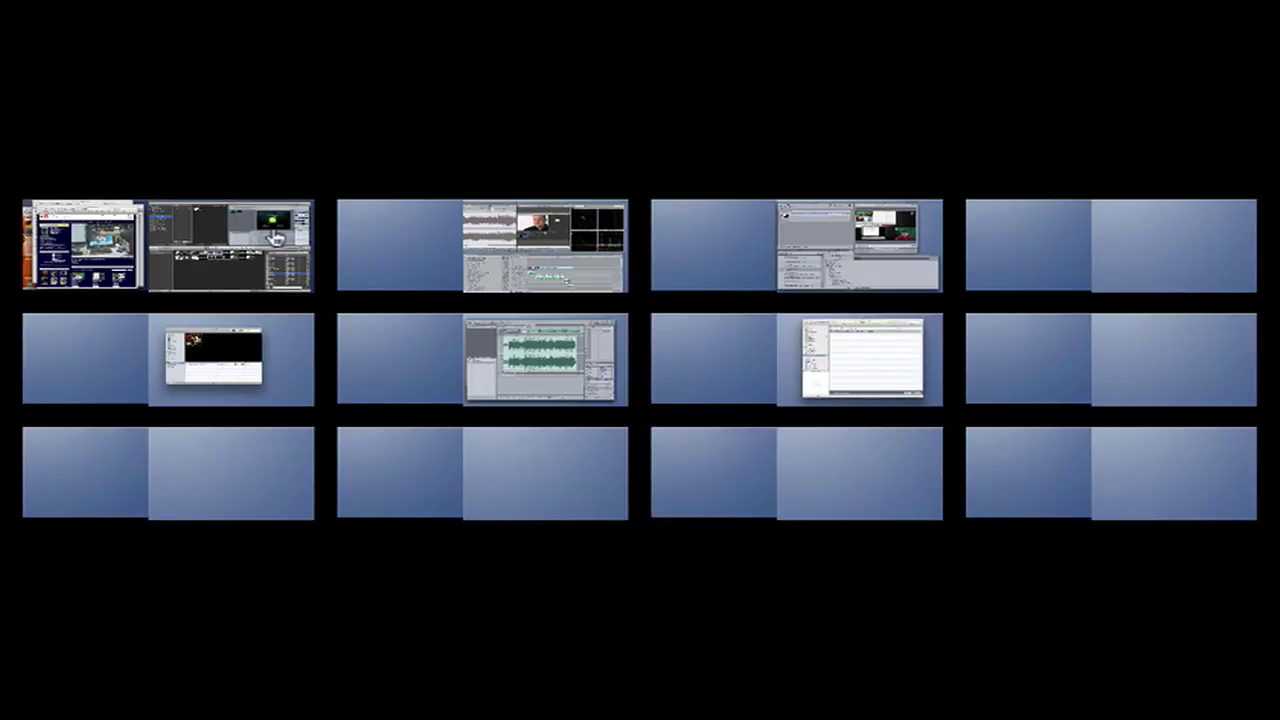
left_click(262, 242)
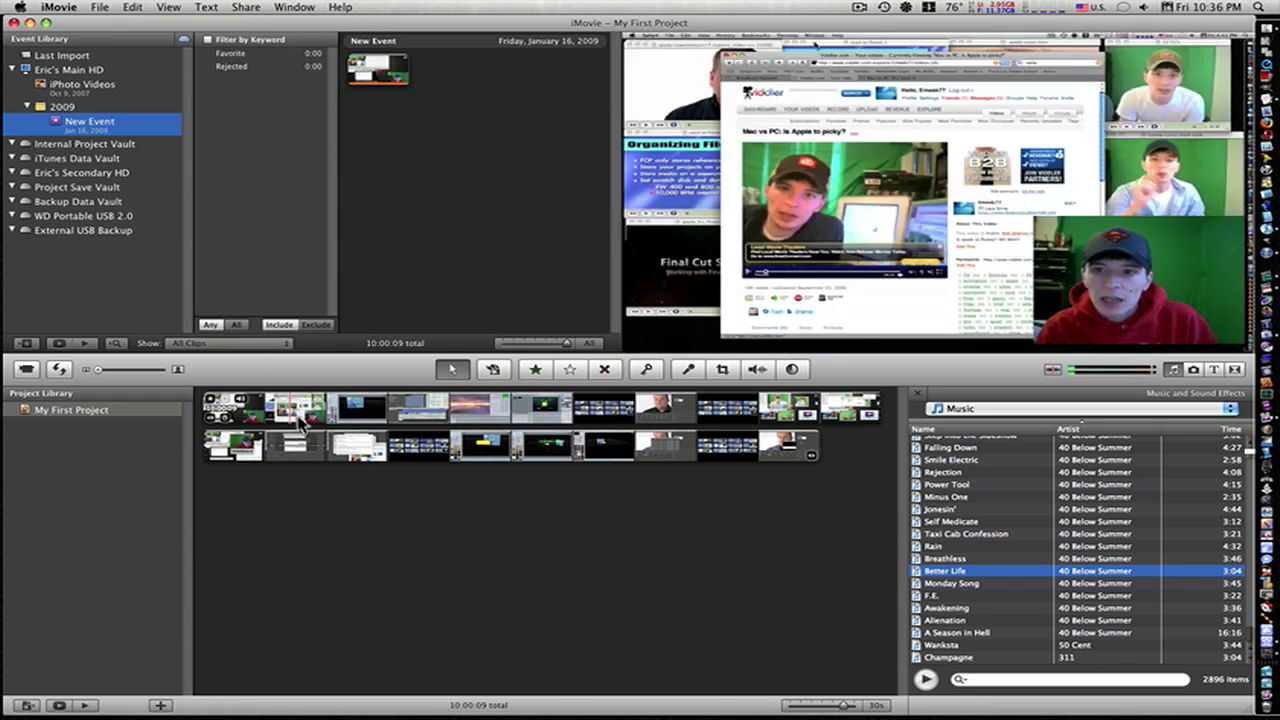
key("F8")
left_click(491, 506)
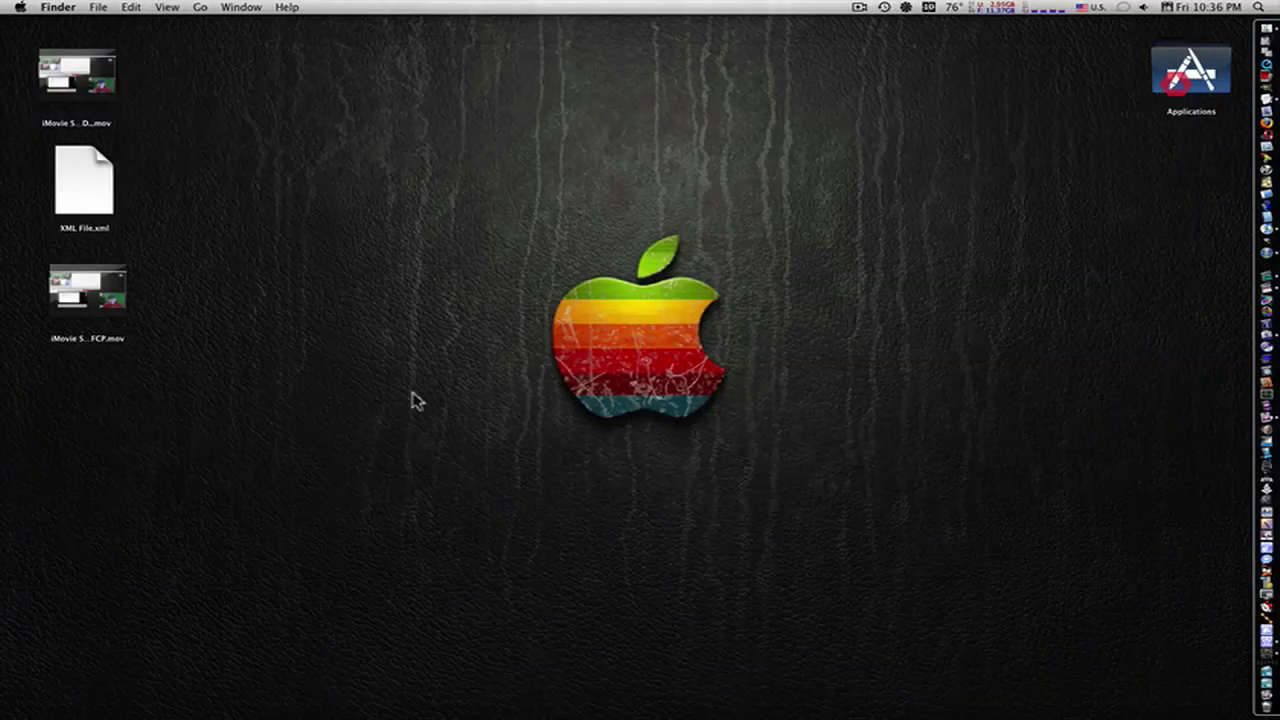
left_click(90, 194)
left_click_drag(90, 194, 354, 380)
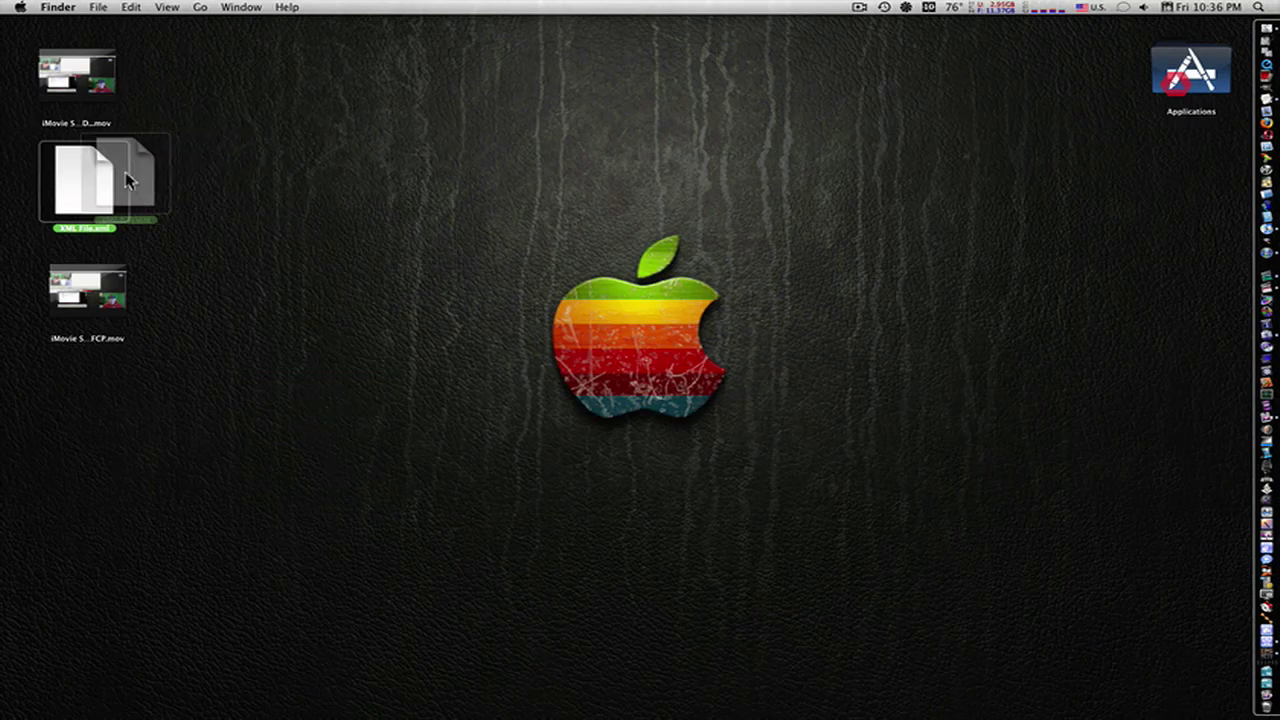
Step: Look at the iMovie Sequence timeline in Final Cut Pro and return to the desktop
key("F8")
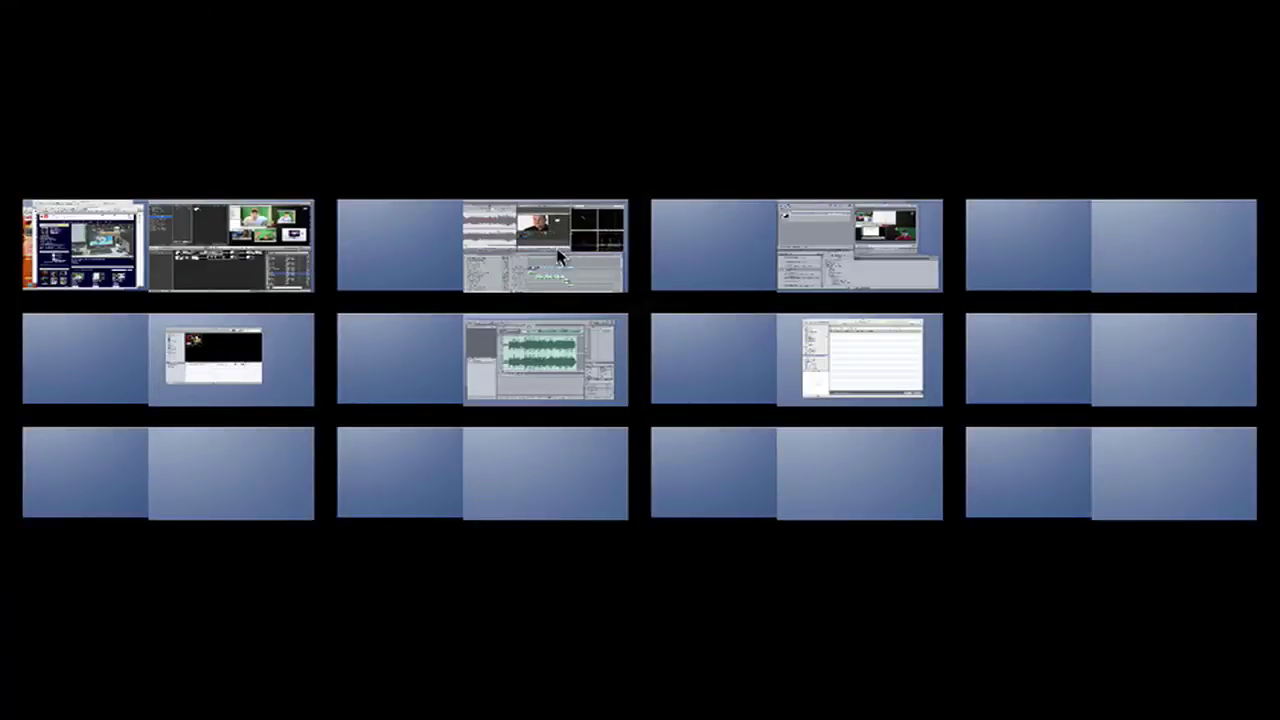
left_click(557, 251)
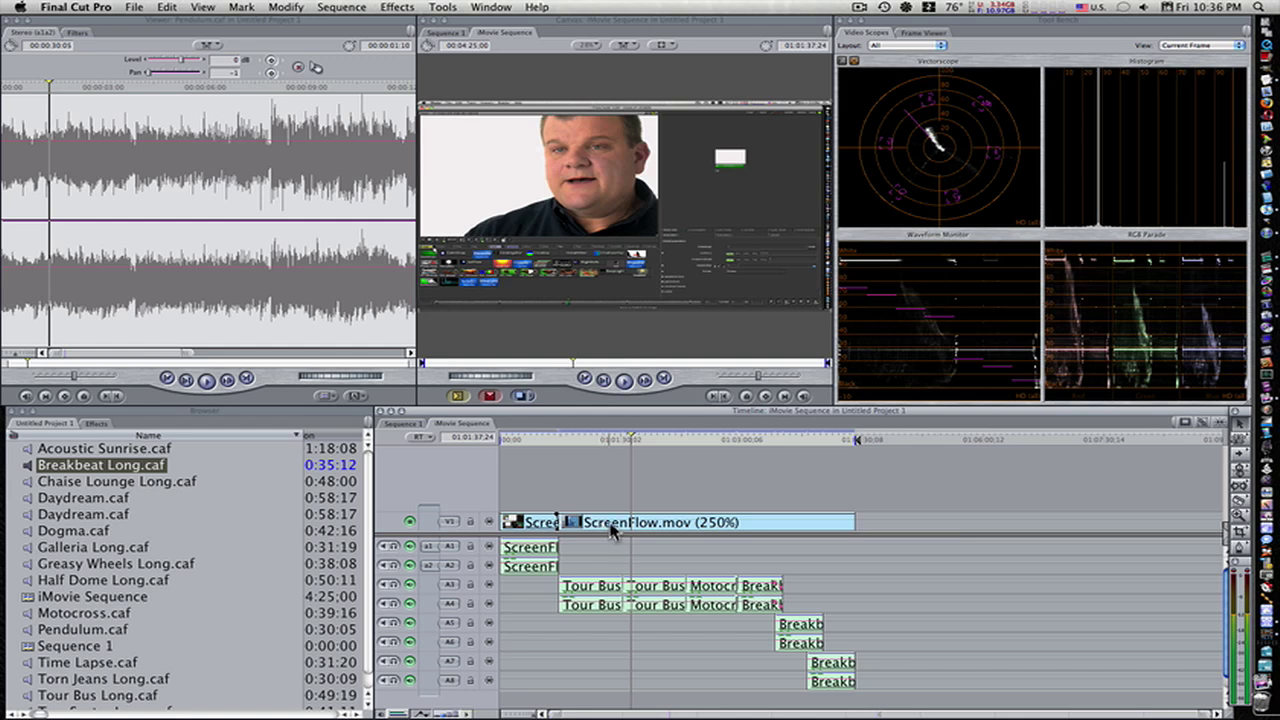
mouse_move(1243, 694)
left_click(879, 452)
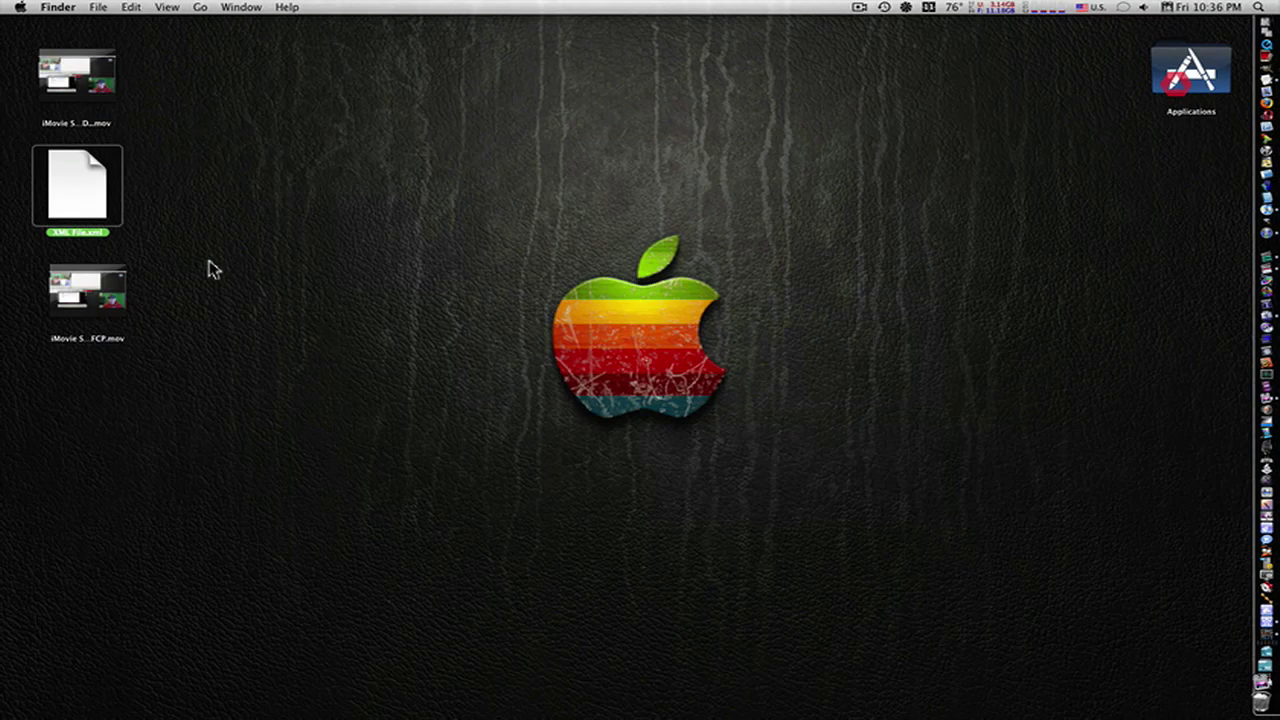
Step: Look at the YouTube HQ H264 HD job for iMovie SequenceFCP.mov in Compressor and return to the desktop
mouse_move(1275, 715)
left_click(820, 263)
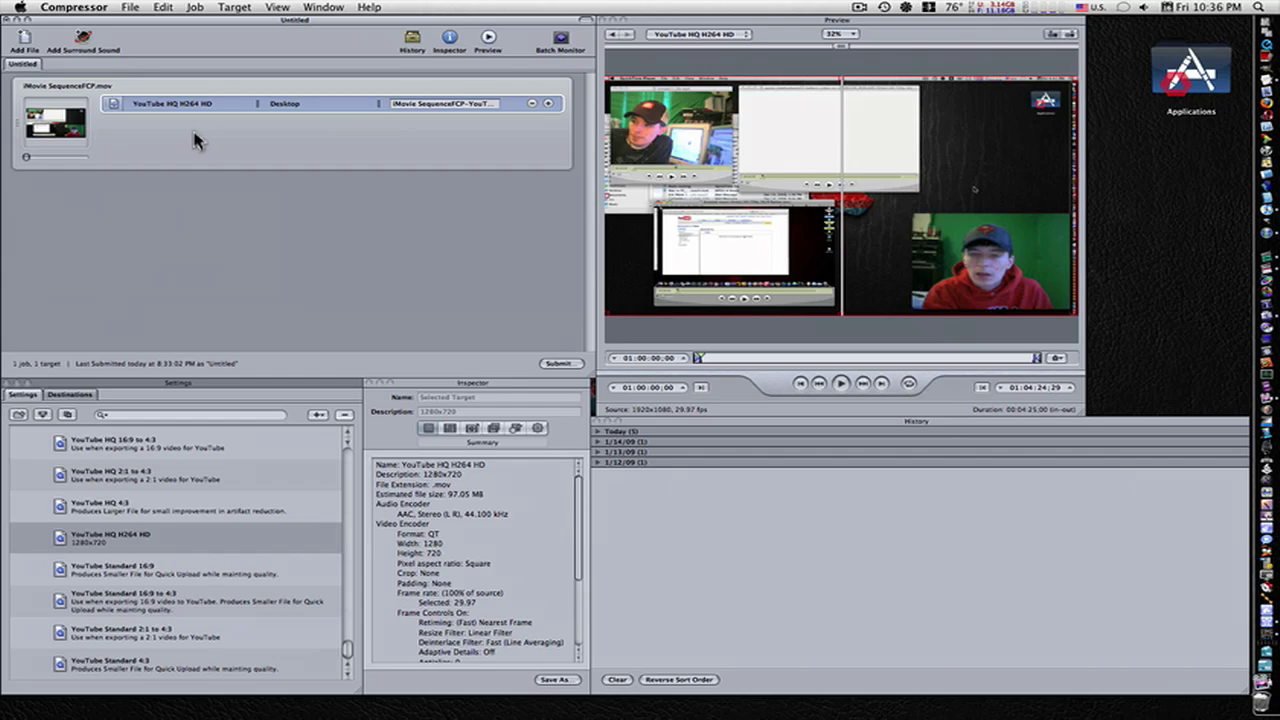
mouse_move(1275, 715)
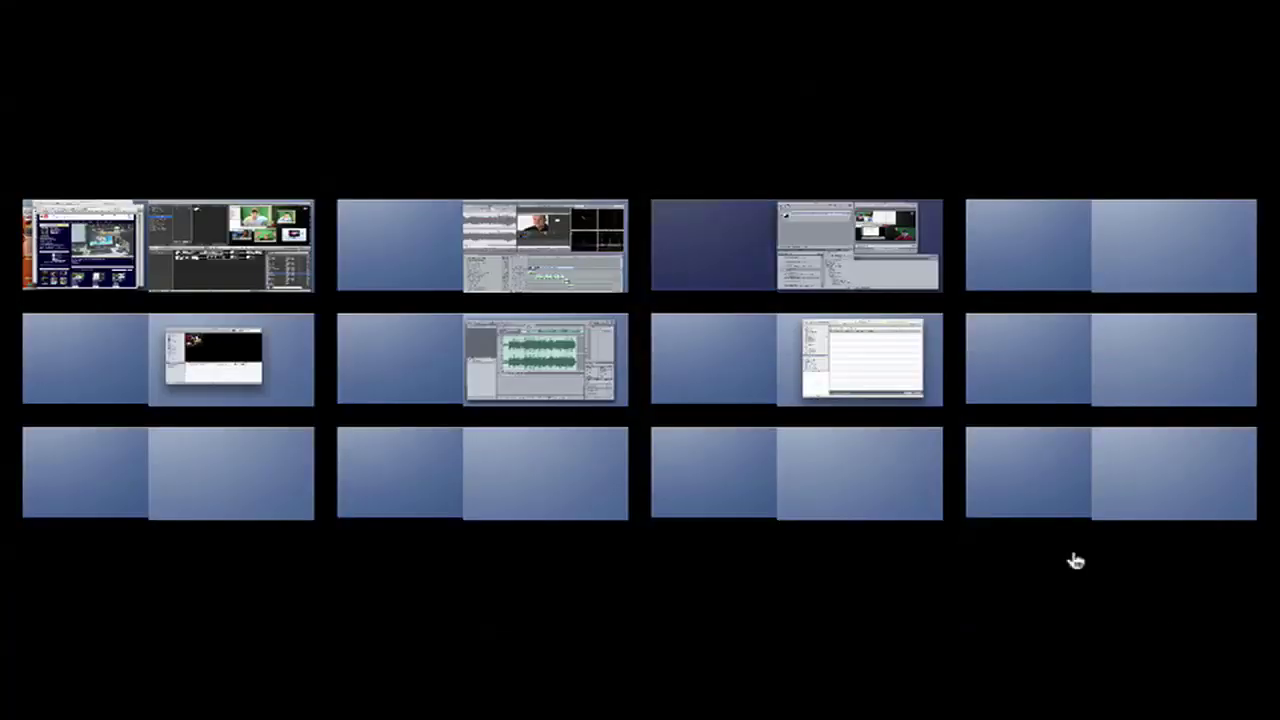
left_click(894, 488)
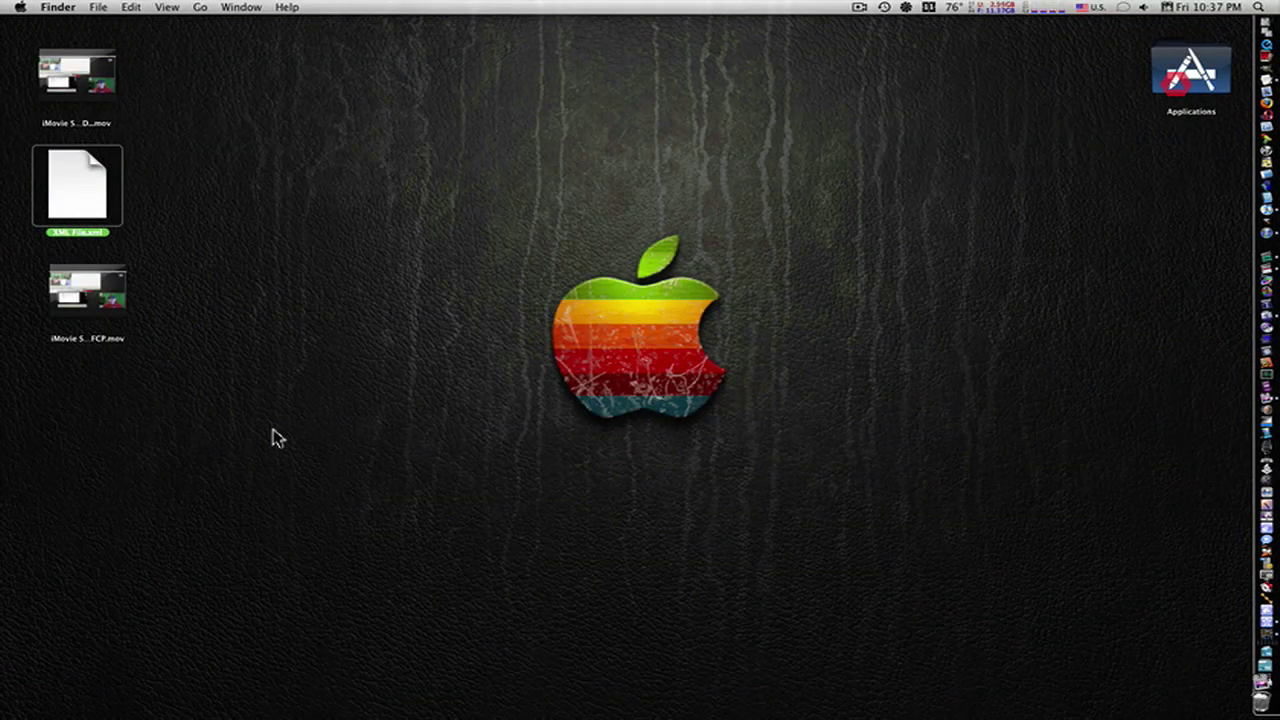
Step: Preview the iMovie SequenceFCP-YouTube HQ H264 HD movie with Quick Look, playing its start and from about 00:00:59, and close the preview
left_click_drag(90, 98, 472, 252)
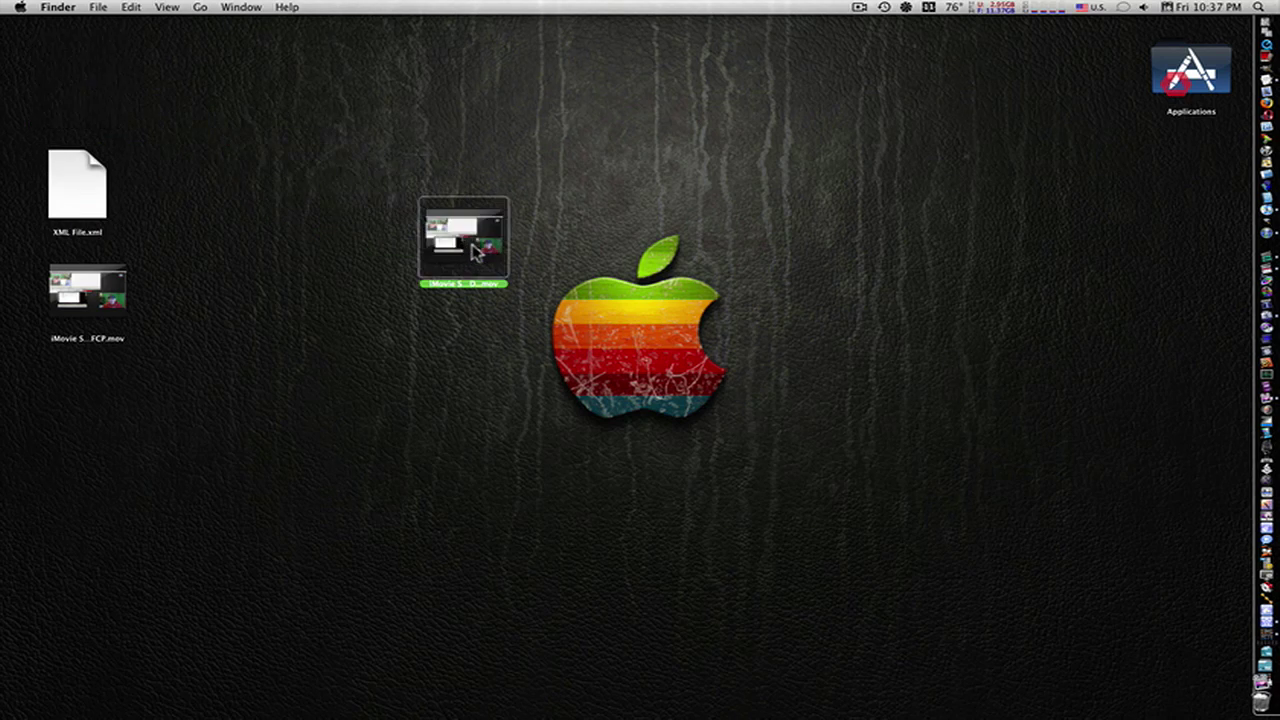
key("space")
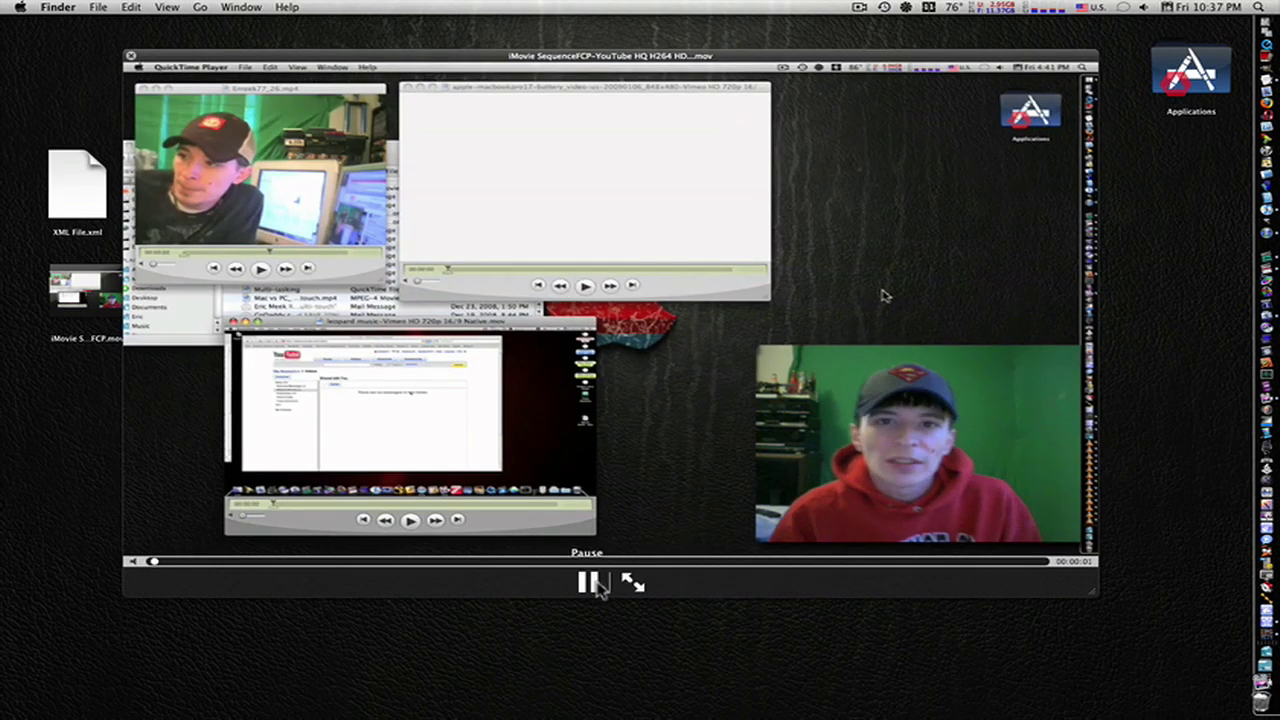
left_click(596, 585)
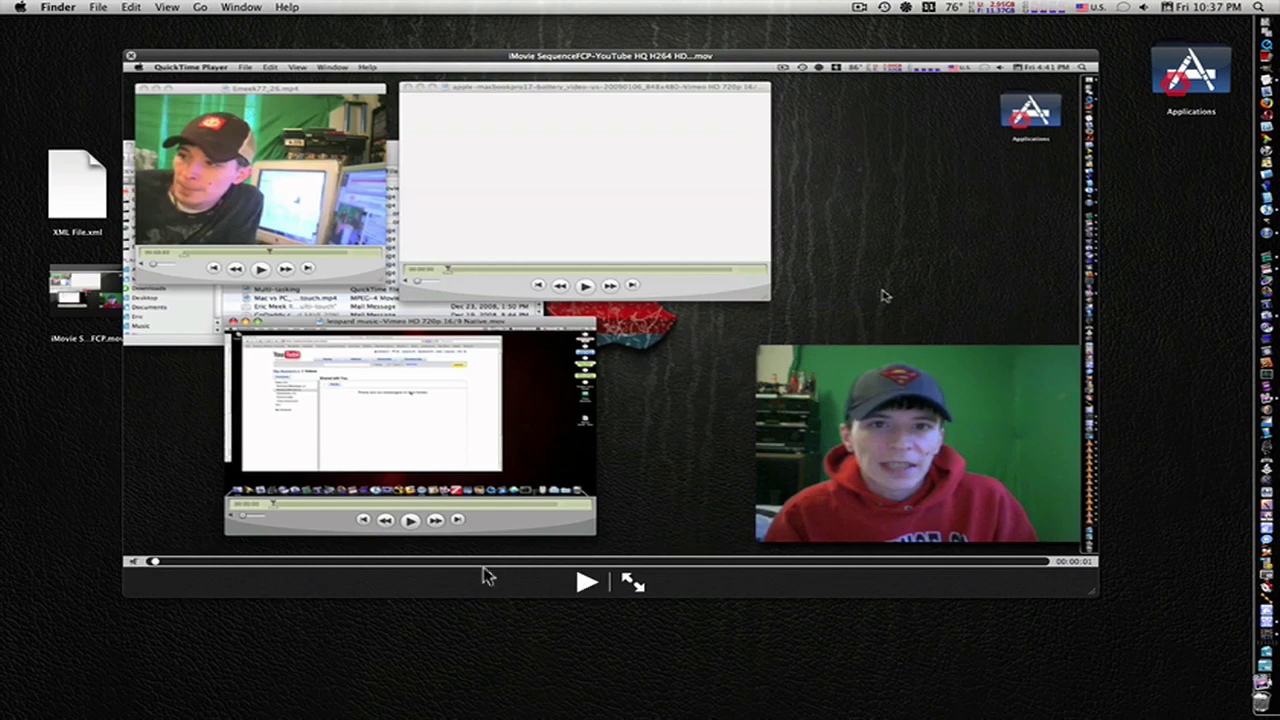
left_click(586, 582)
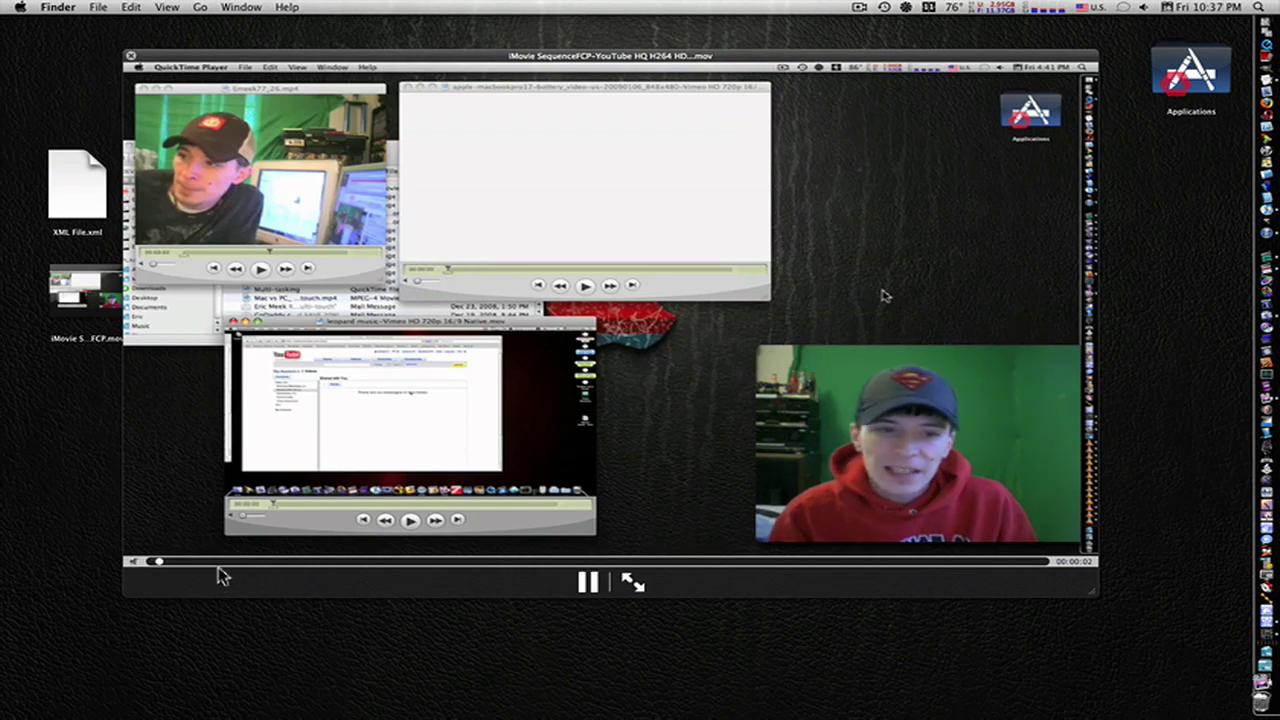
left_click_drag(228, 562, 352, 569)
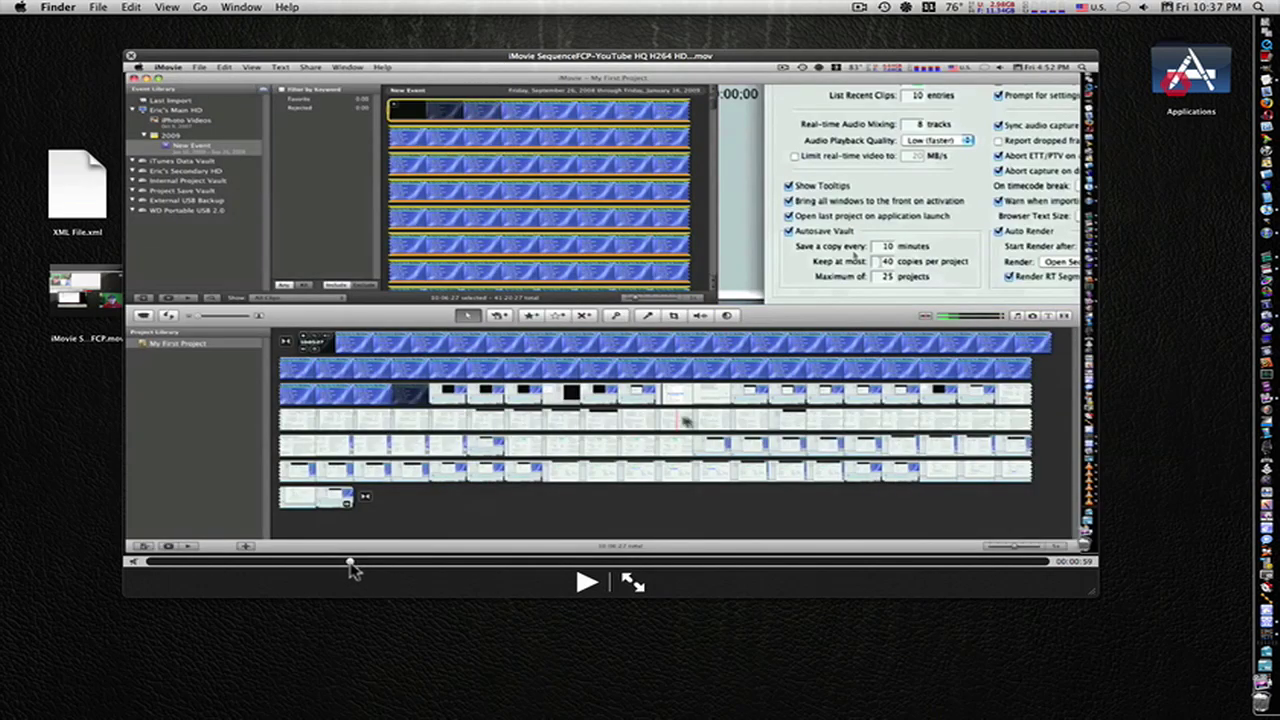
key("space")
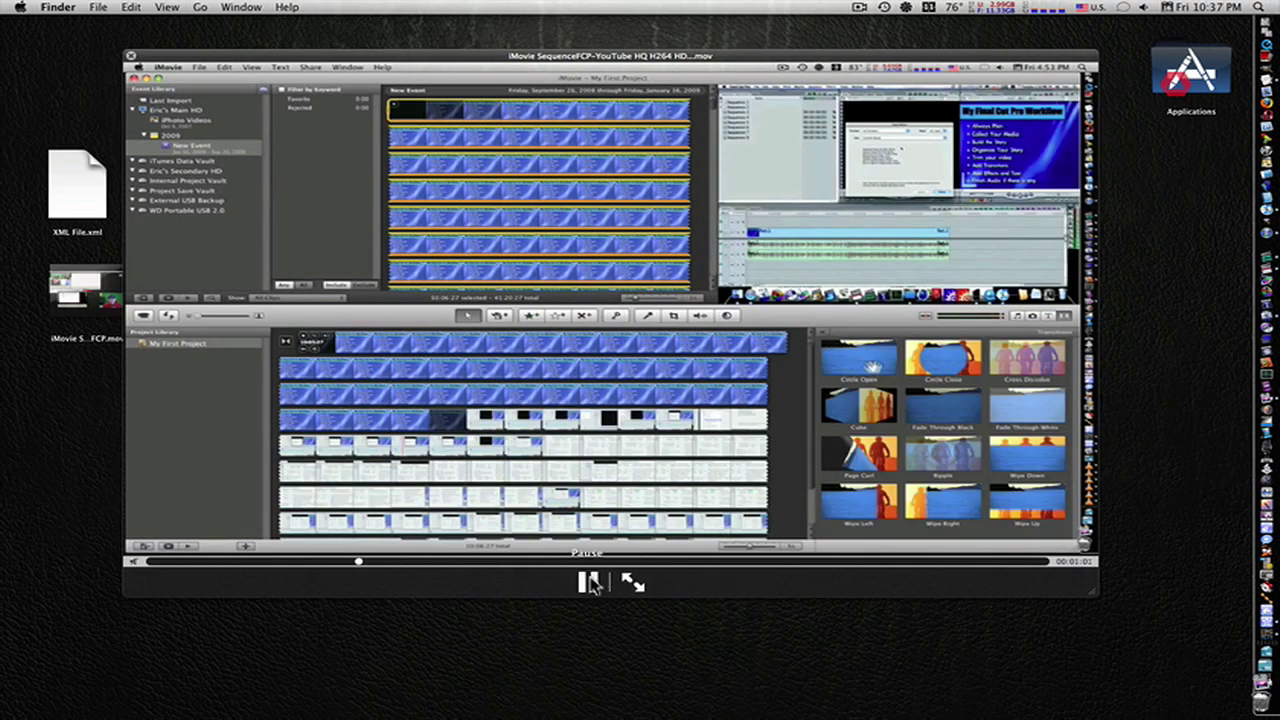
left_click(589, 583)
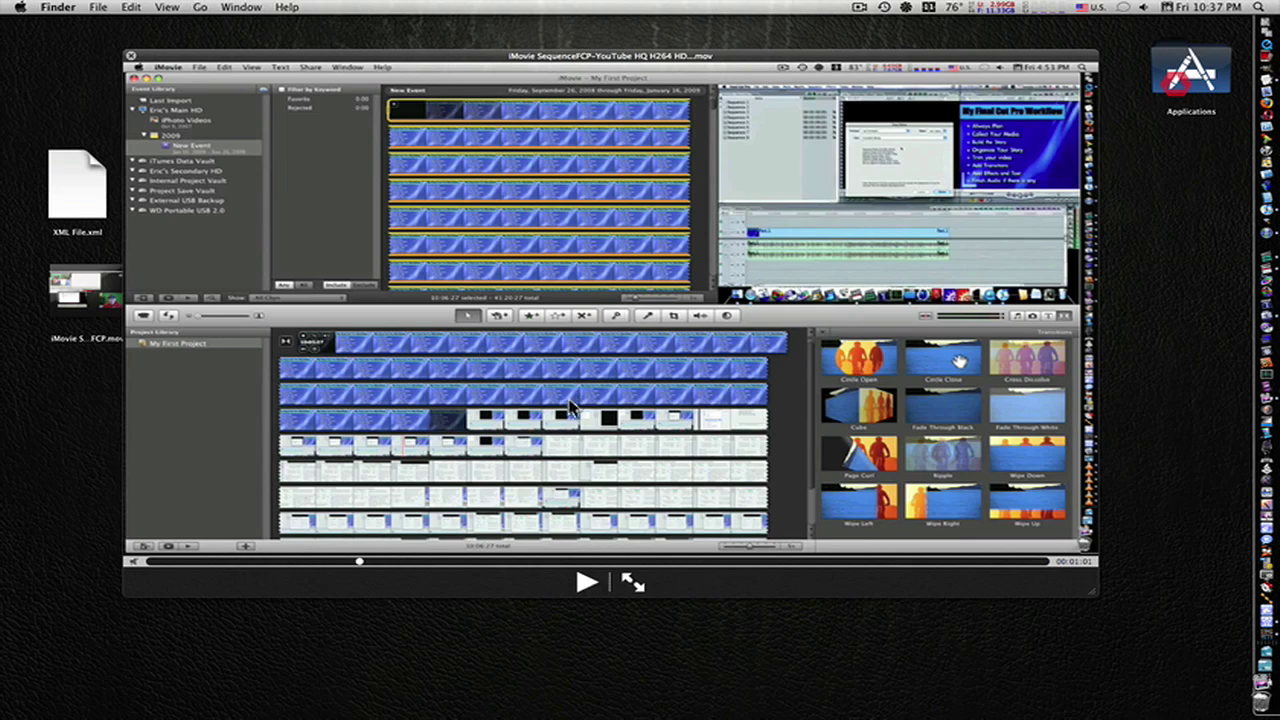
left_click(131, 55)
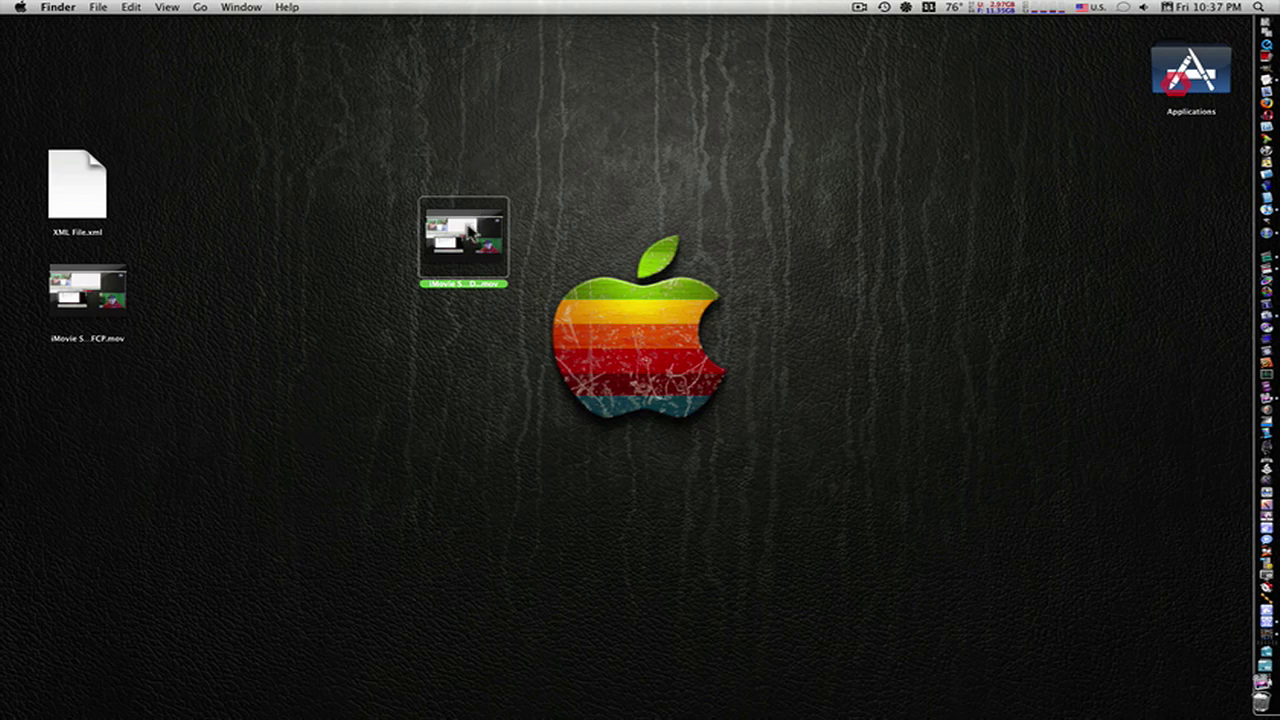
Step: Move the iMovie SequenceFCP-YouTube HQ H264 HD movie from the desktop to the Trash
left_click_drag(469, 239, 421, 333)
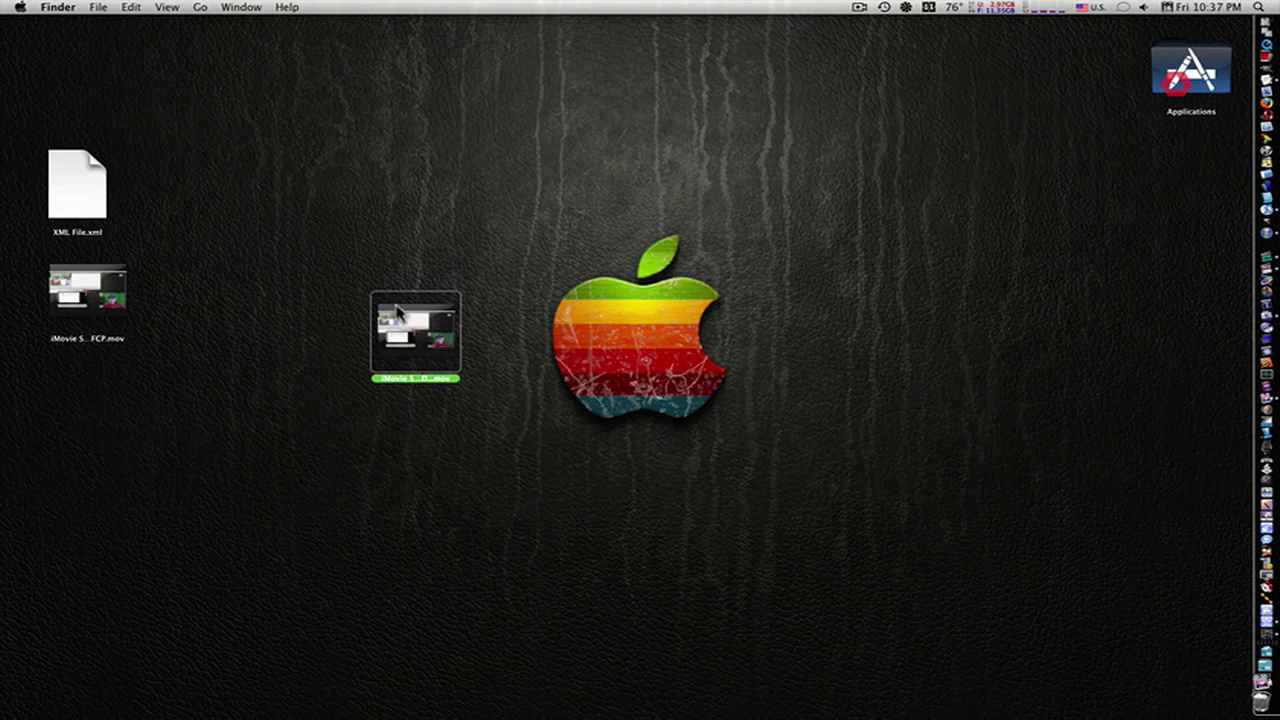
left_click_drag(403, 330, 470, 200)
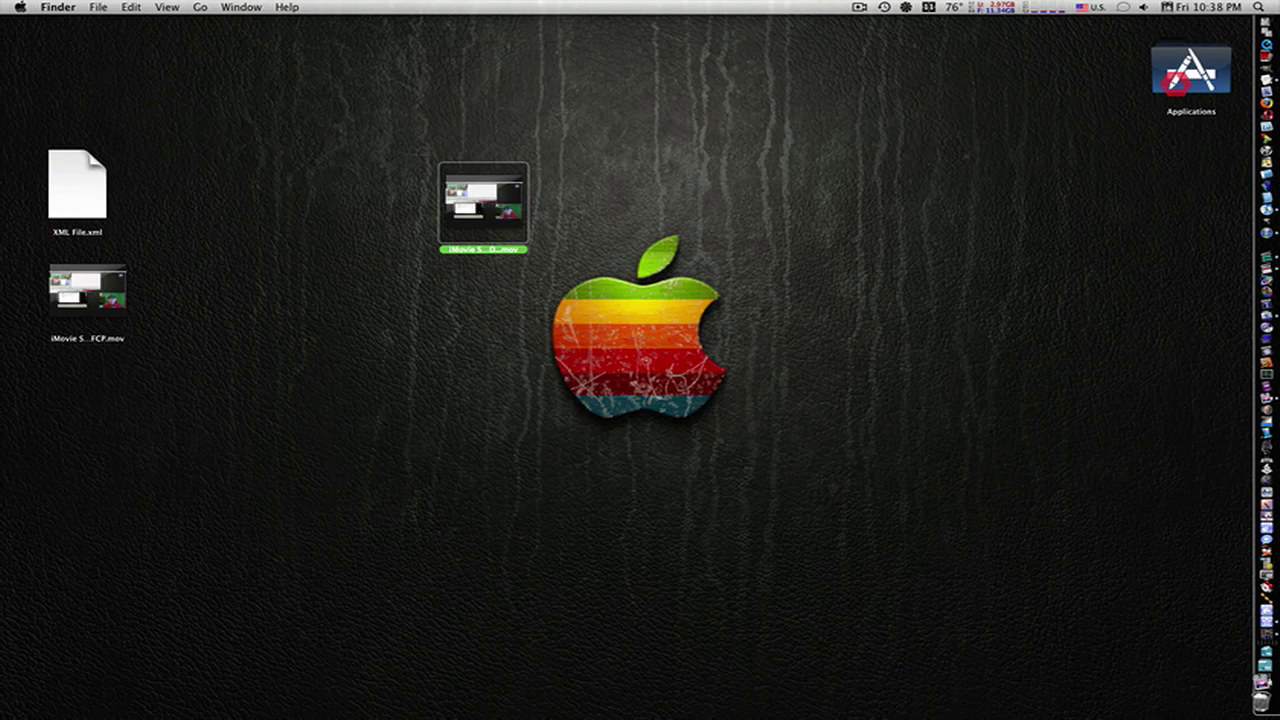
key("super+BackSpace")
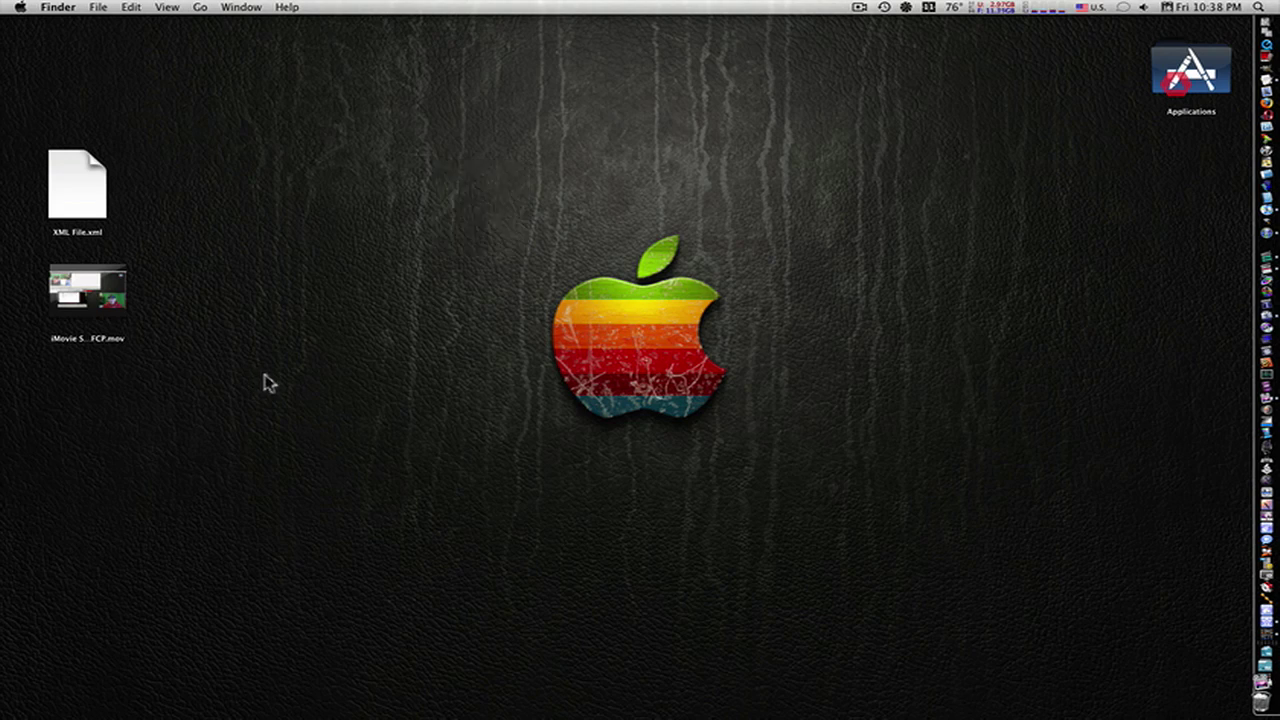